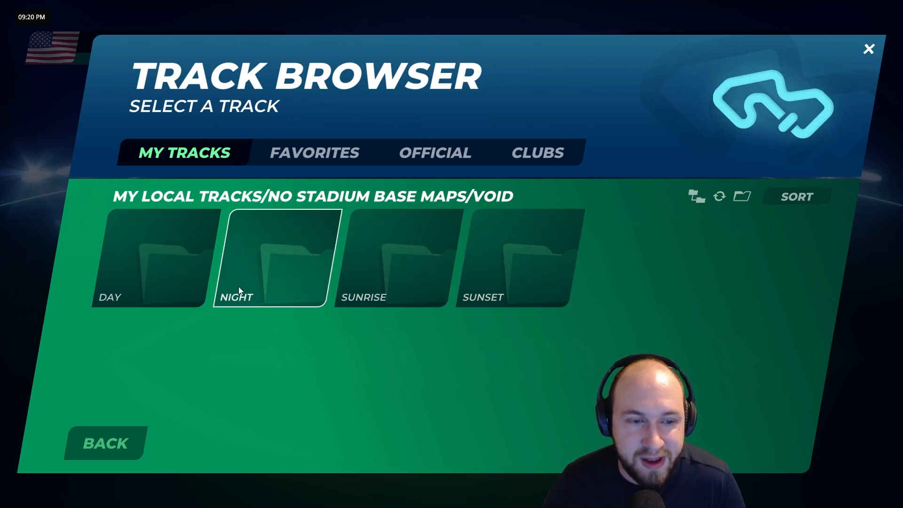
- Open the 64³ Day Void Base map from the Day folder of the void base maps
click(169, 281)
click(131, 285)
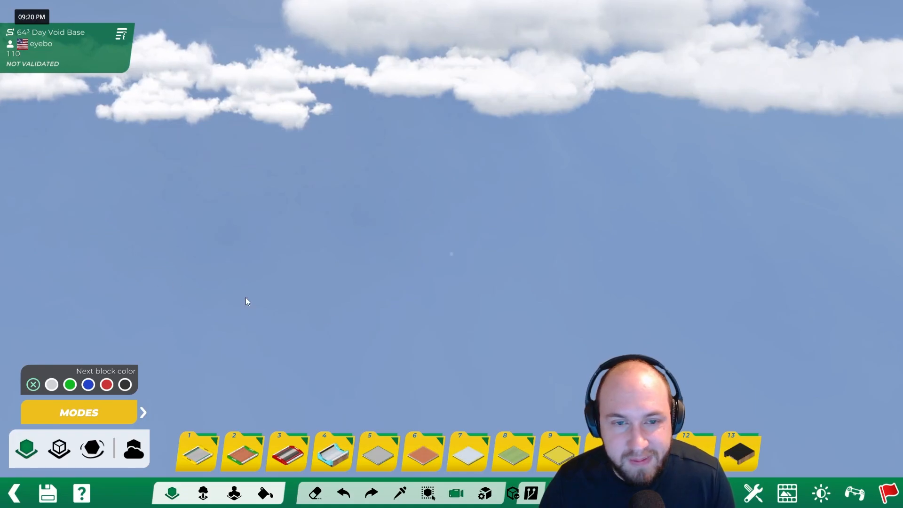
- Examine the void base's concrete border walls and the empty build area from several angles
scroll(443, 154, down, 3)
alt+right_drag(443, 153, 424, 224)
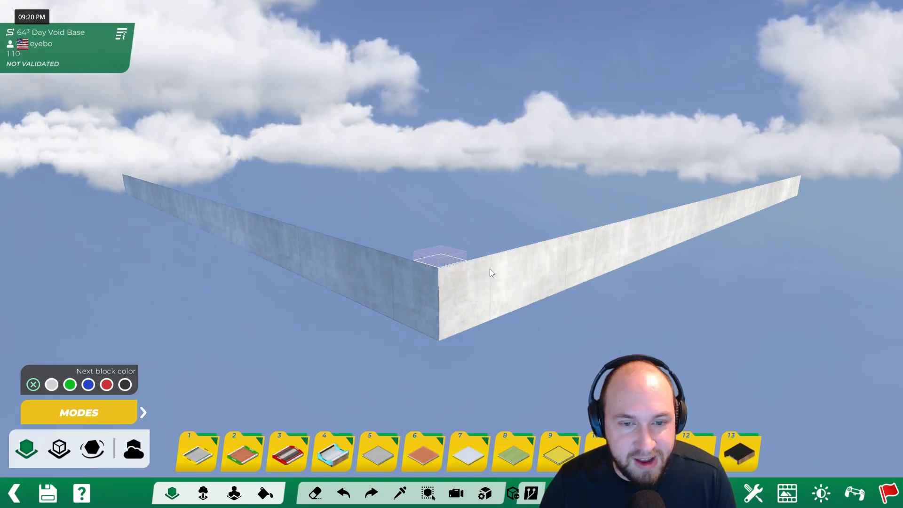
alt+right_drag(486, 270, 557, 256)
alt+drag(557, 256, 670, 268)
alt+right_drag(669, 268, 368, 180)
alt+drag(368, 179, 453, 297)
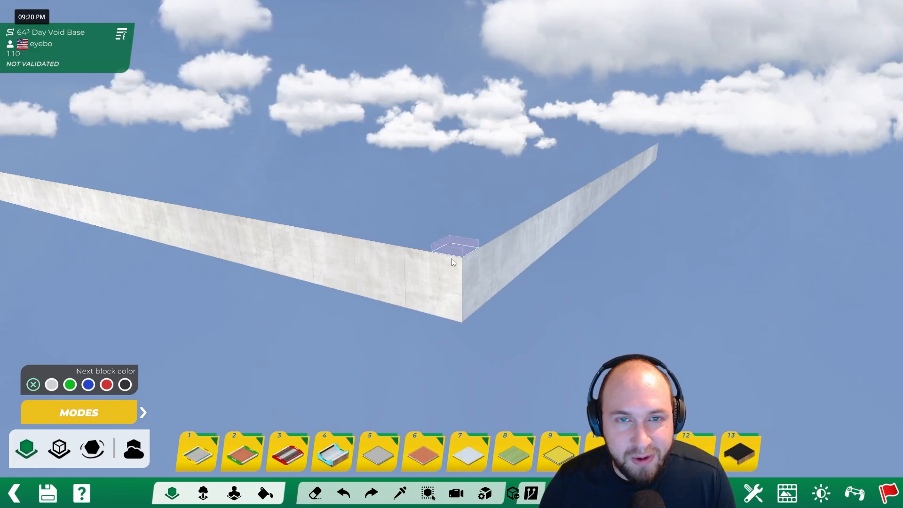
alt+scroll(464, 251, up, 2)
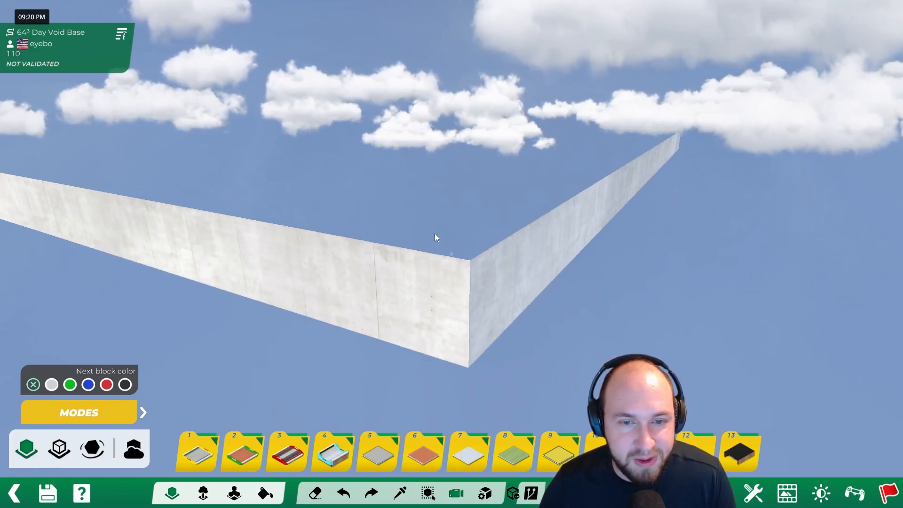
scroll(450, 236, up, 4)
alt+drag(446, 234, 445, 323)
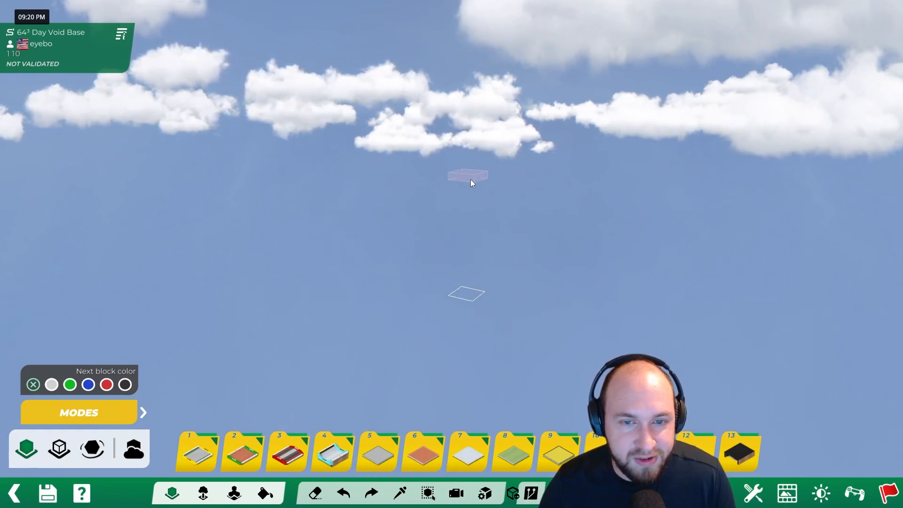
alt+right_drag(427, 240, 458, 308)
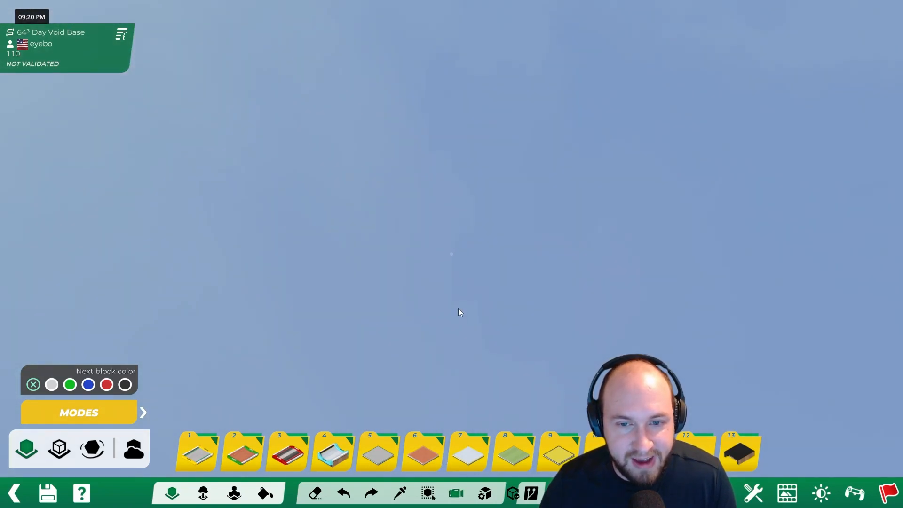
alt+right_drag(583, 294, 519, 278)
alt+right_drag(241, 305, 533, 315)
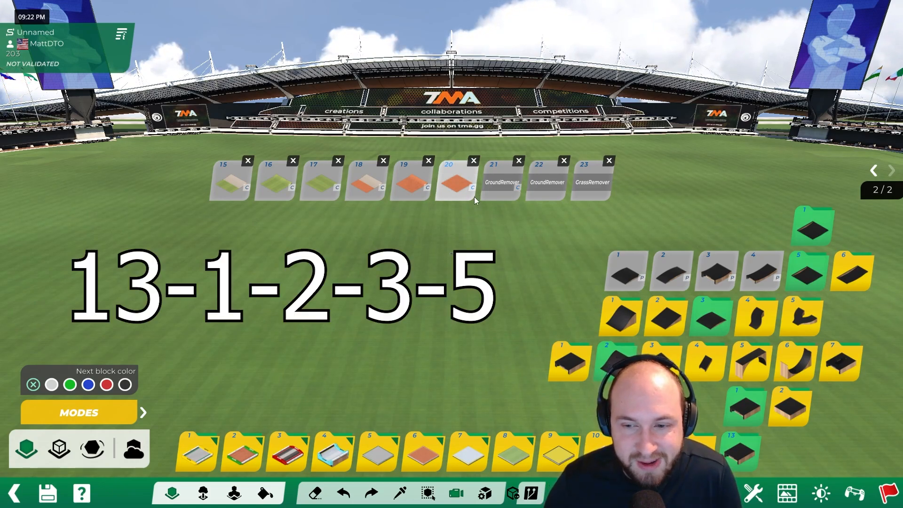
- Place a GroundRemover custom block on the stadium grass to cut a square hole
click(501, 185)
click(431, 317)
alt+right_drag(443, 314, 331, 326)
alt+drag(331, 326, 335, 286)
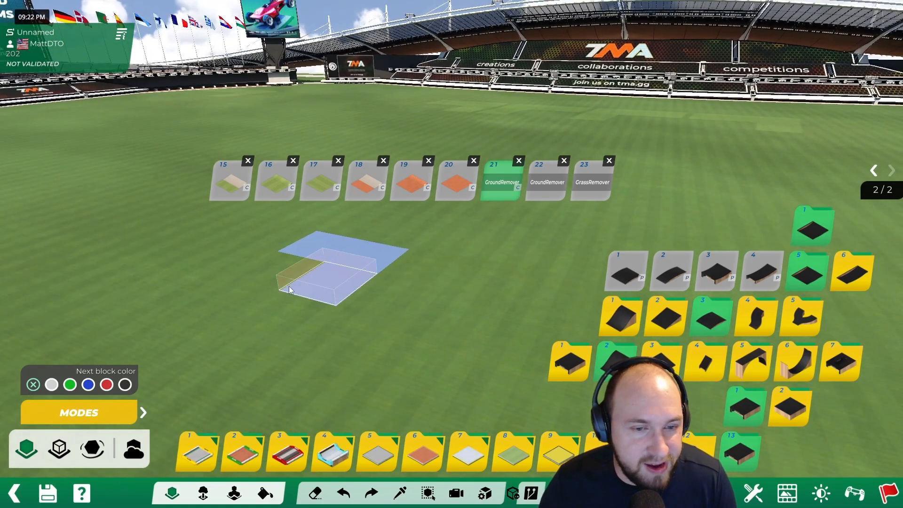
click(228, 306)
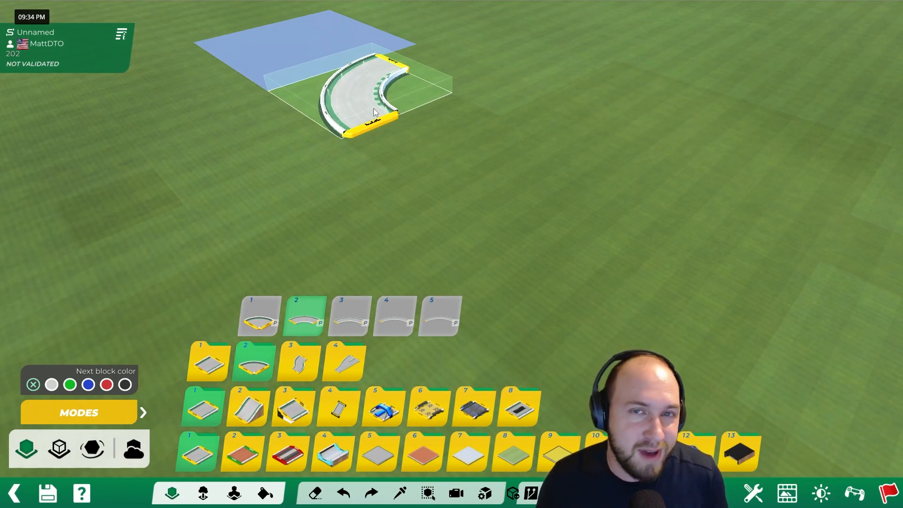
- Place a size 2 tech road curve on the grass near the square hole
click(249, 362)
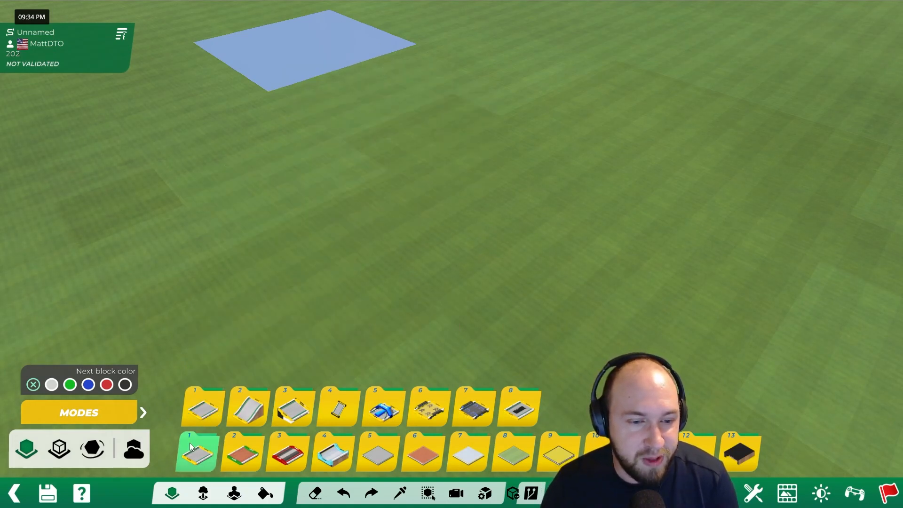
click(425, 212)
alt+right_drag(424, 213, 492, 188)
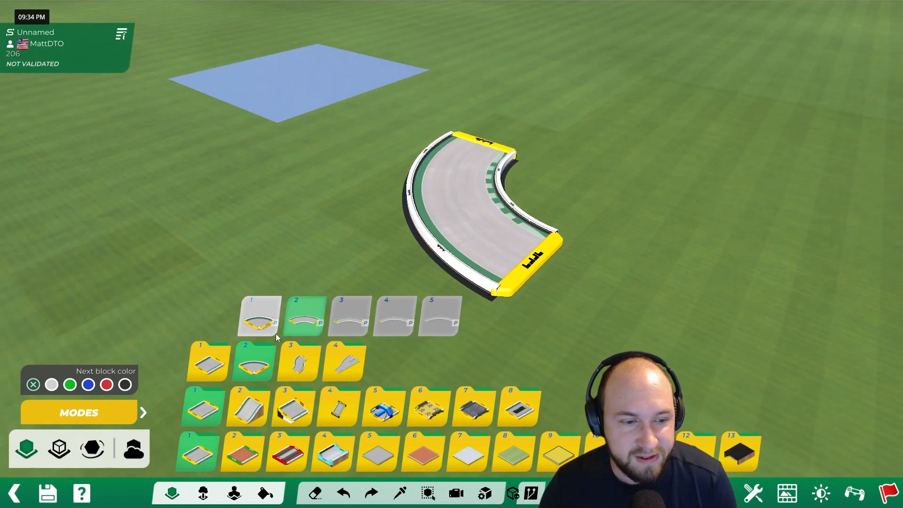
- Start a custom block from the placed road curve and open its G-1-1 variant for mesh editing
click(254, 360)
click(144, 413)
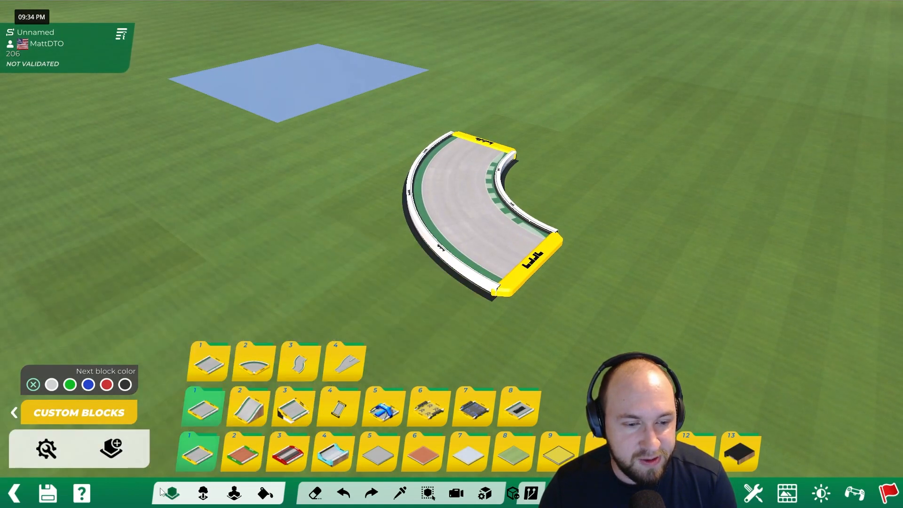
click(113, 452)
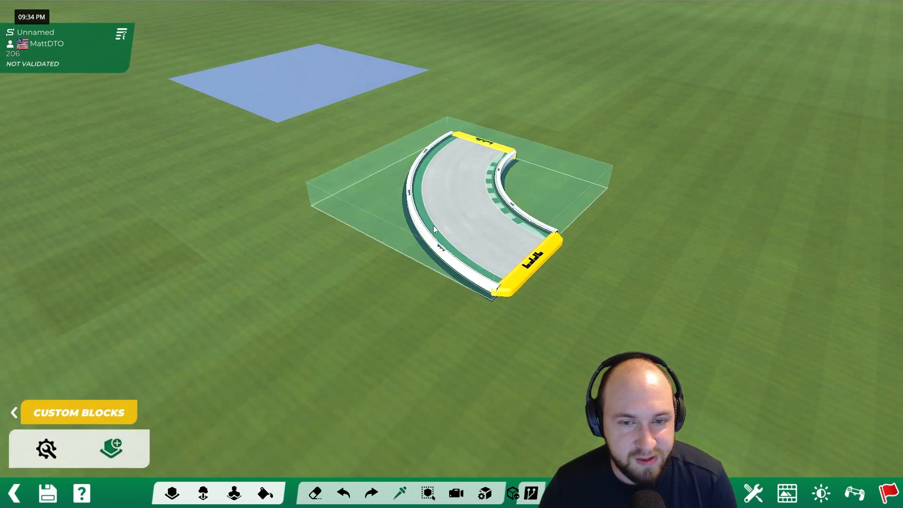
click(472, 215)
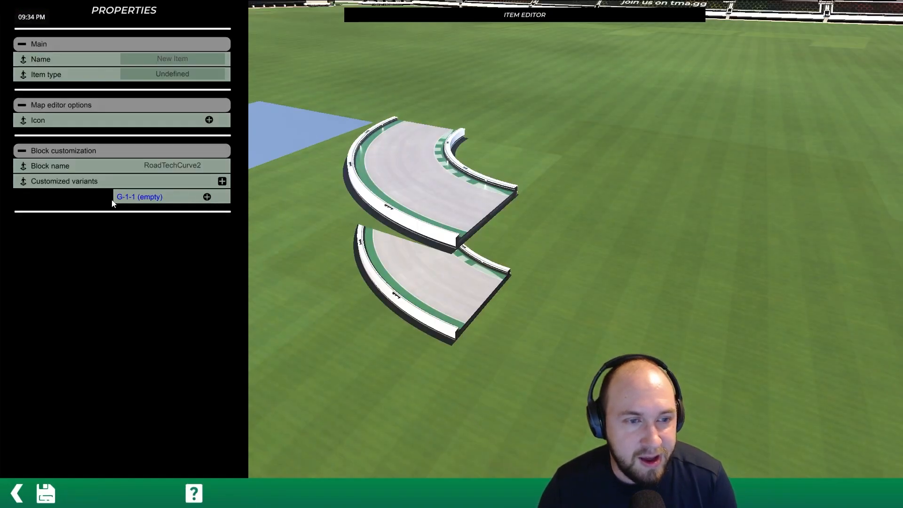
click(206, 195)
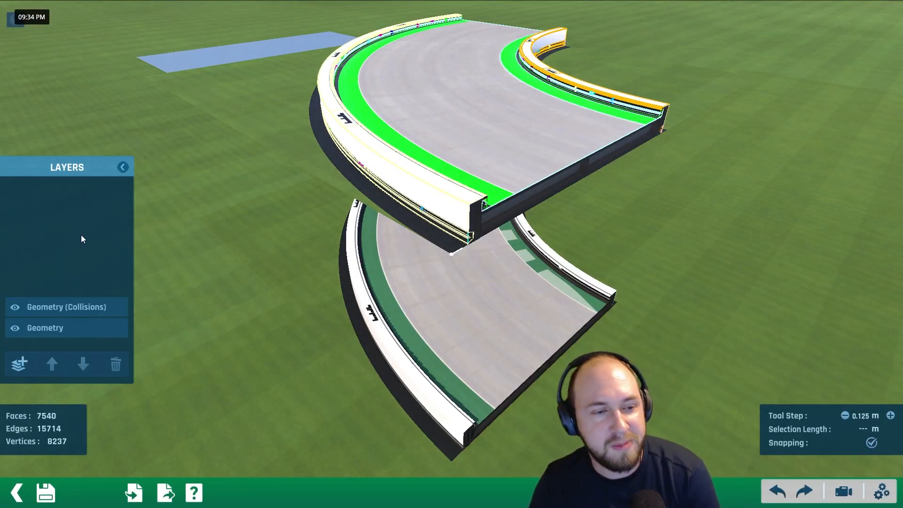
- Delete the Geometry (Collisions) layer and clear all mesh from the Geometry layer
click(75, 307)
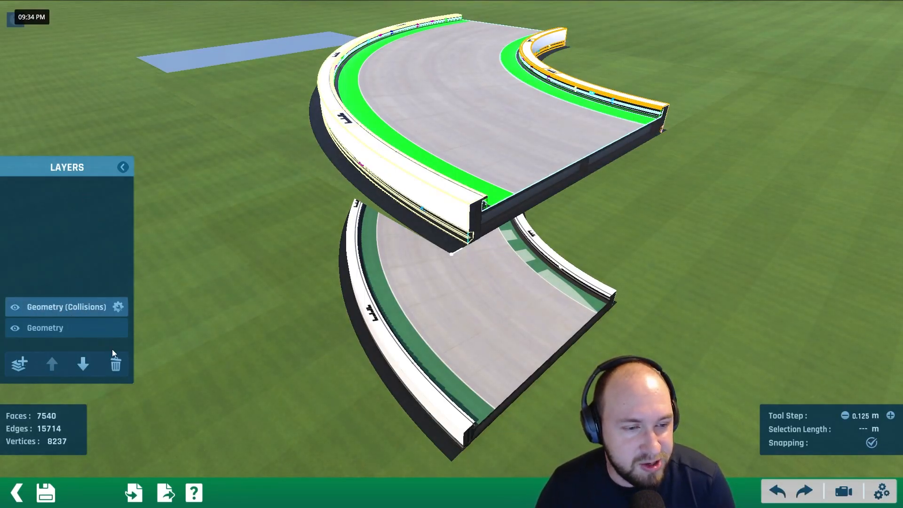
click(114, 366)
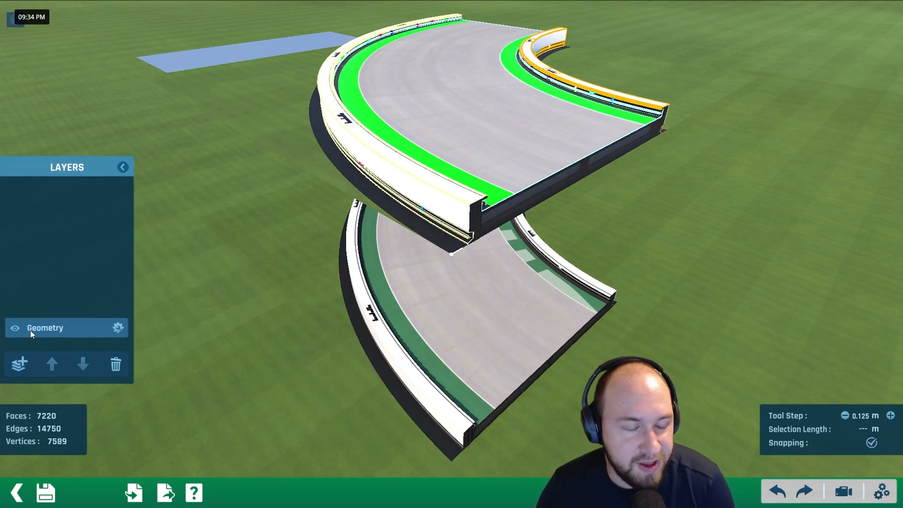
click(117, 366)
scroll(419, 224, down, 3)
alt+right_drag(420, 224, 322, 145)
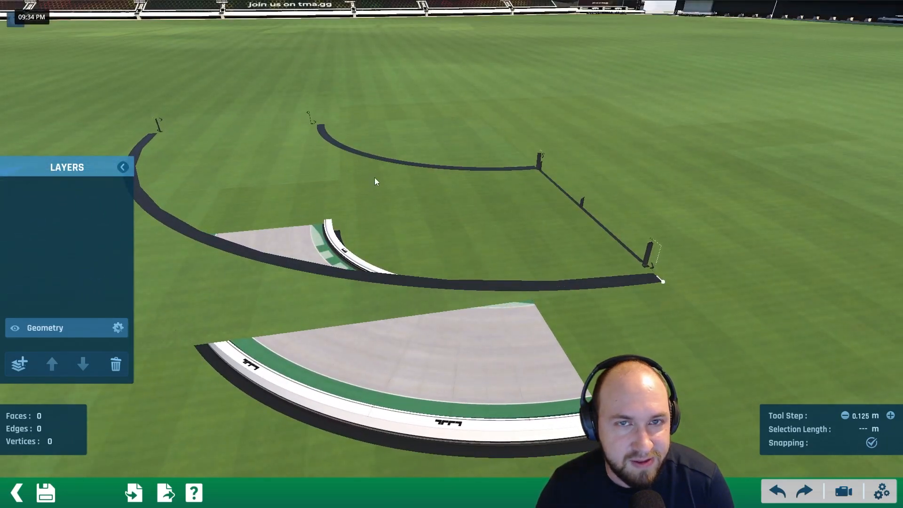
- Save the emptied curve as a custom block and return to the map editor
click(46, 493)
click(449, 404)
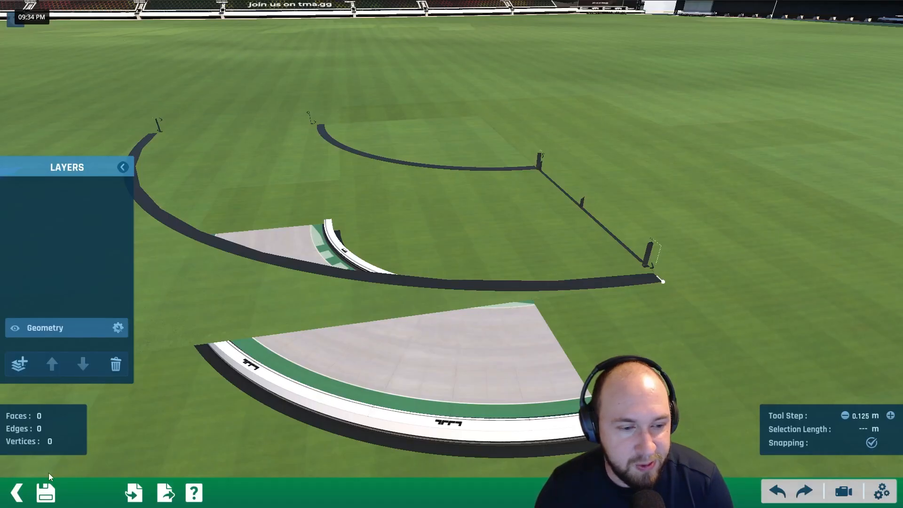
click(17, 494)
click(17, 495)
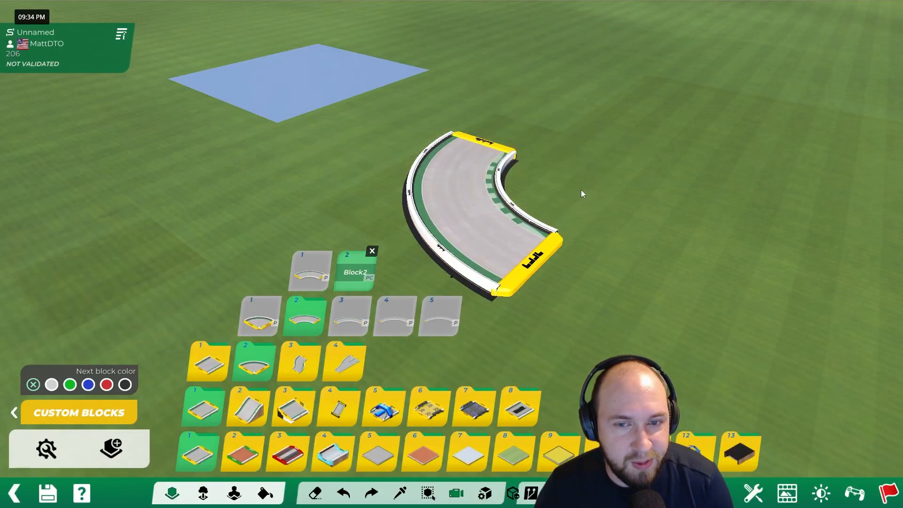
- Place two Block2 custom curves end to end beside the original curve, forming a half-circle hole
click(505, 181)
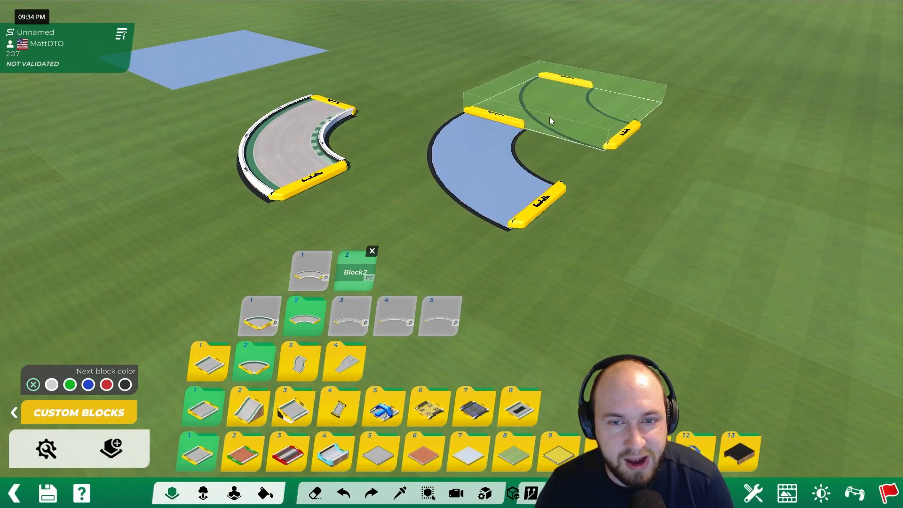
scroll(583, 135, up, 2)
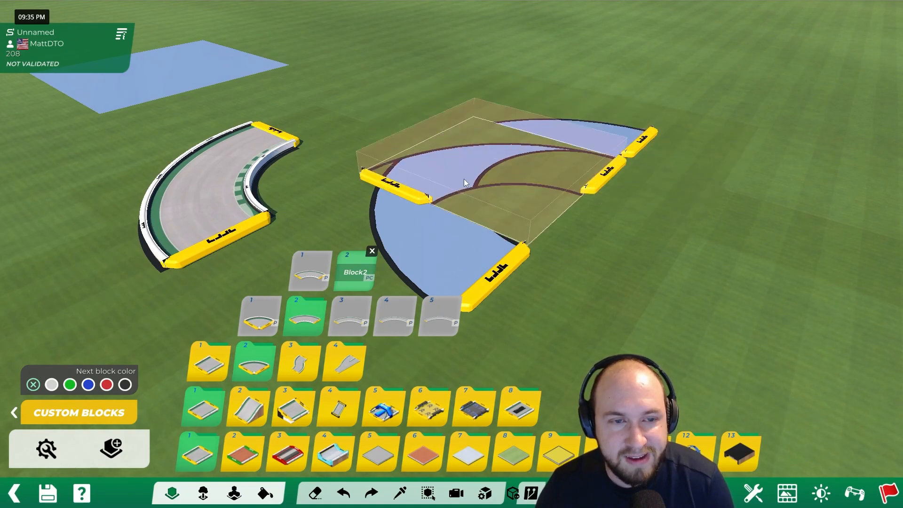
alt+right_drag(276, 159, 496, 211)
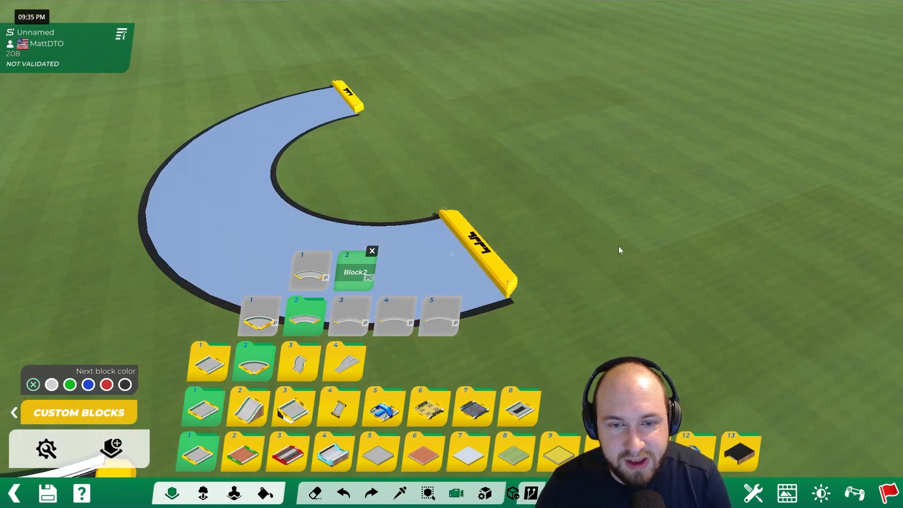
- Start a test drive with the car on the grass in front of the hollow half circle's near end
alt+drag(610, 241, 514, 188)
click(856, 492)
right_click(531, 239)
right_click(498, 217)
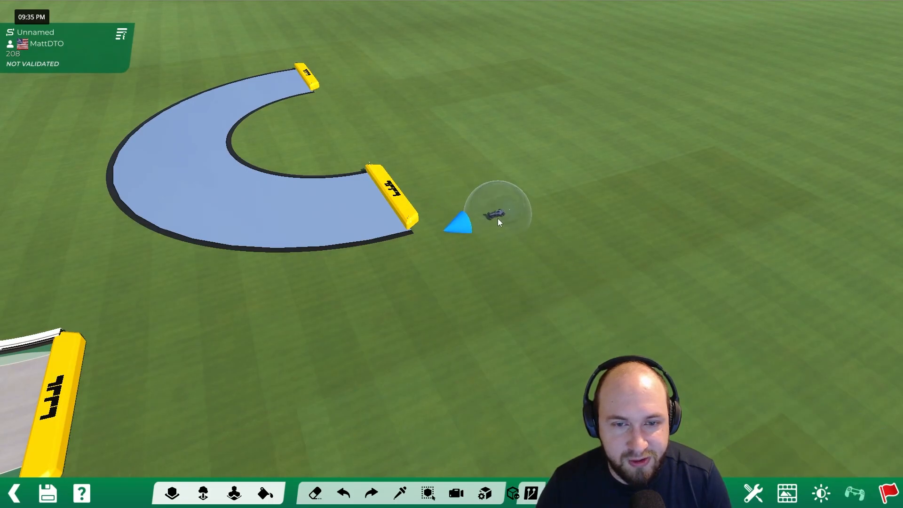
click(532, 224)
- Drive along the end barriers of the hollow curves and into the void, and return to the editor
key(Up)
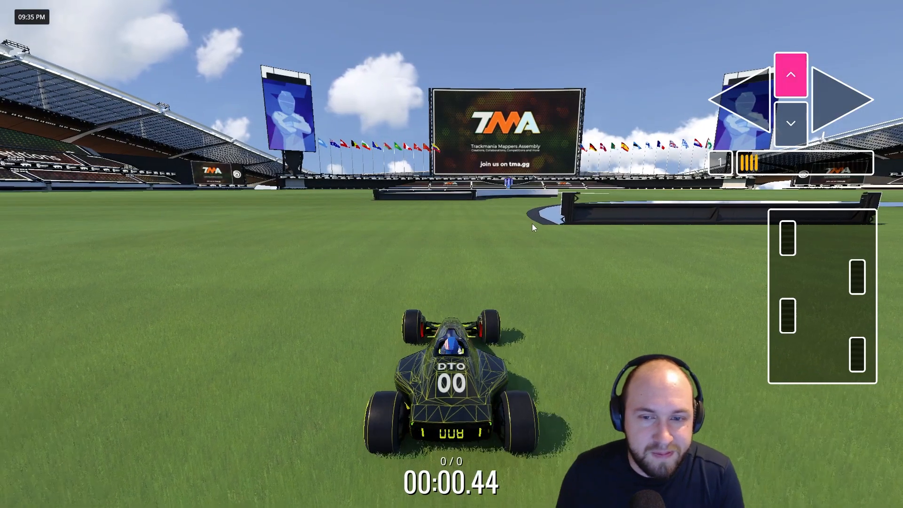
key(Right)
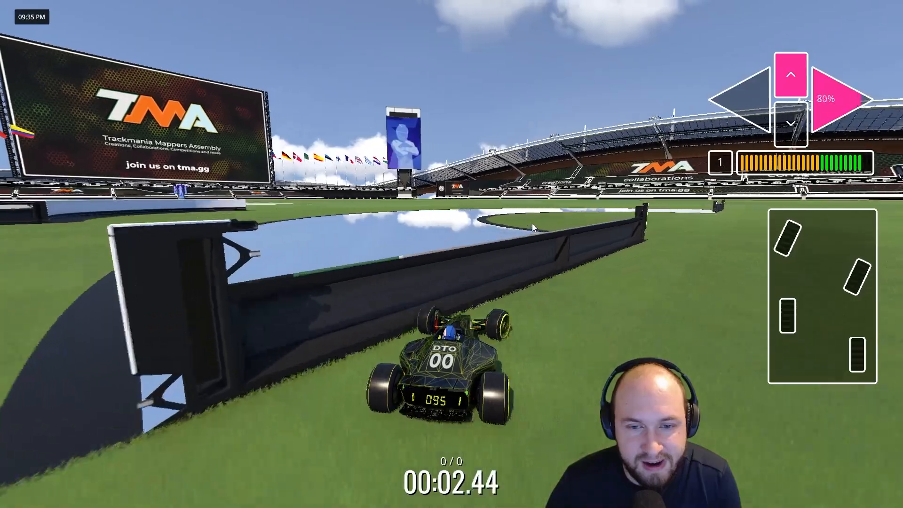
key(Left)
key(Right)
key(Left)
key(Right)
key(Left)
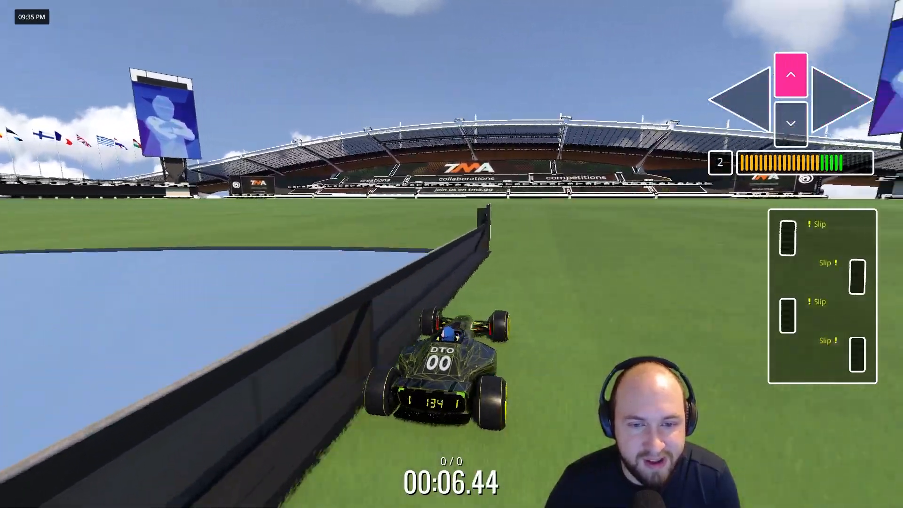
key(Left)
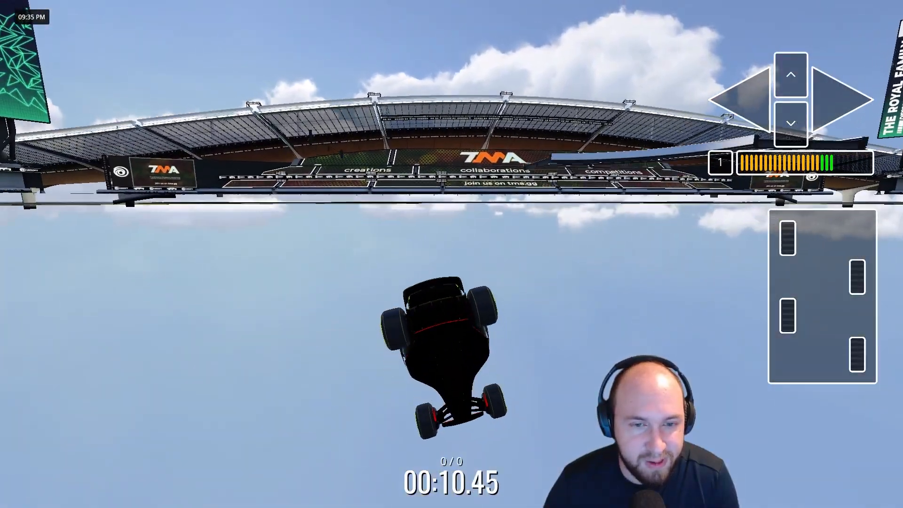
key(Escape)
key(Return)
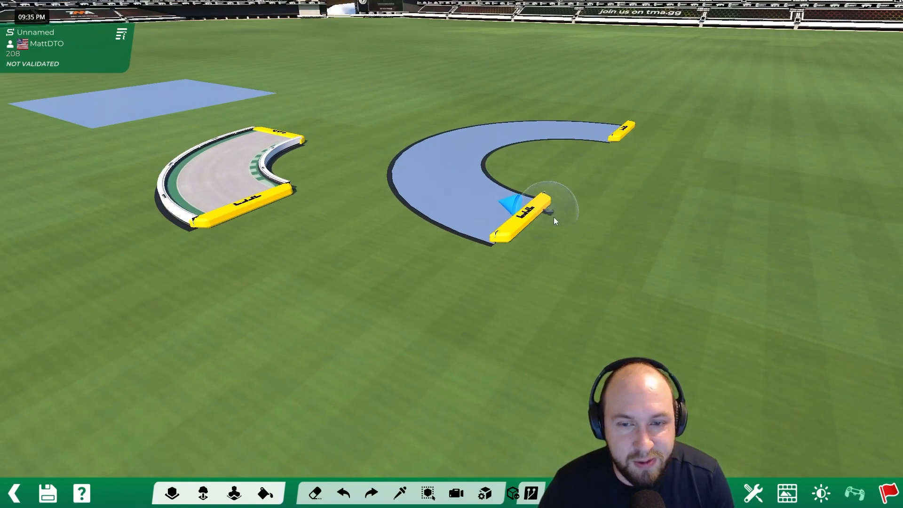
- Place a TrackWallToRoadTech block against the near open end of the hollow half circle
click(172, 493)
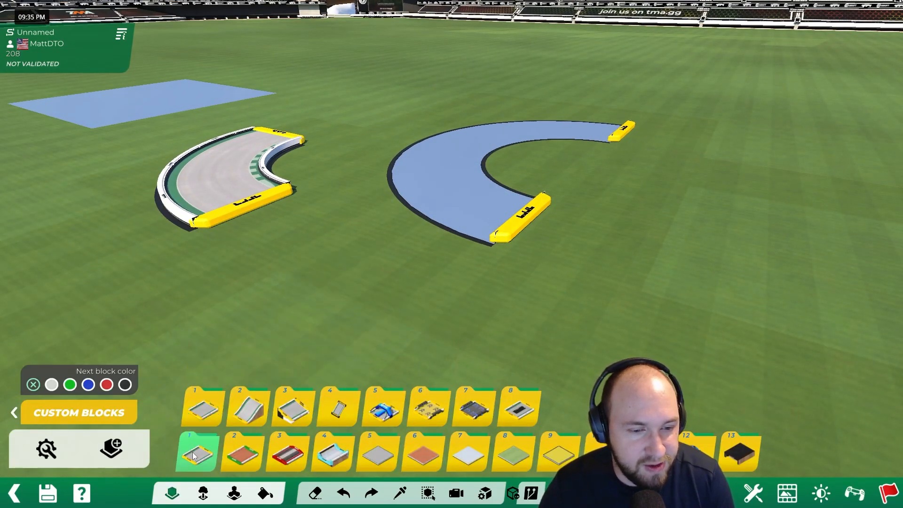
click(352, 320)
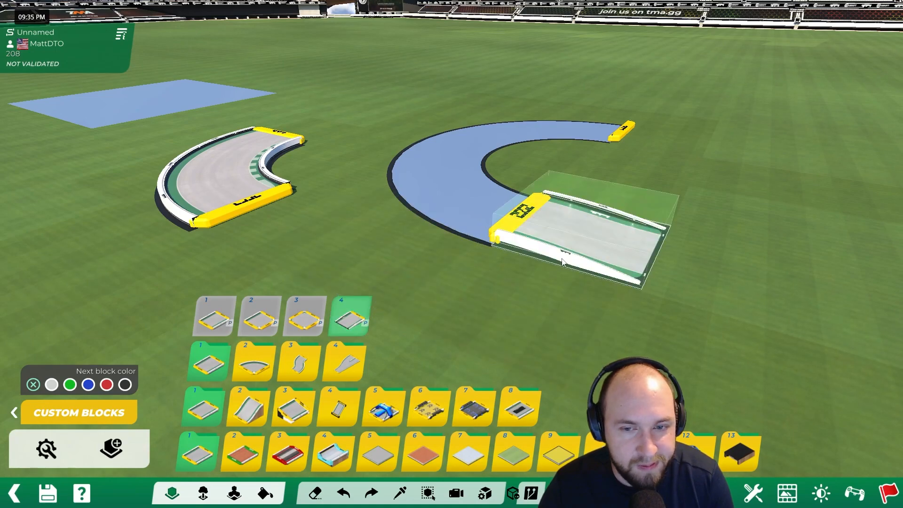
click(569, 259)
alt+right_drag(492, 239, 617, 221)
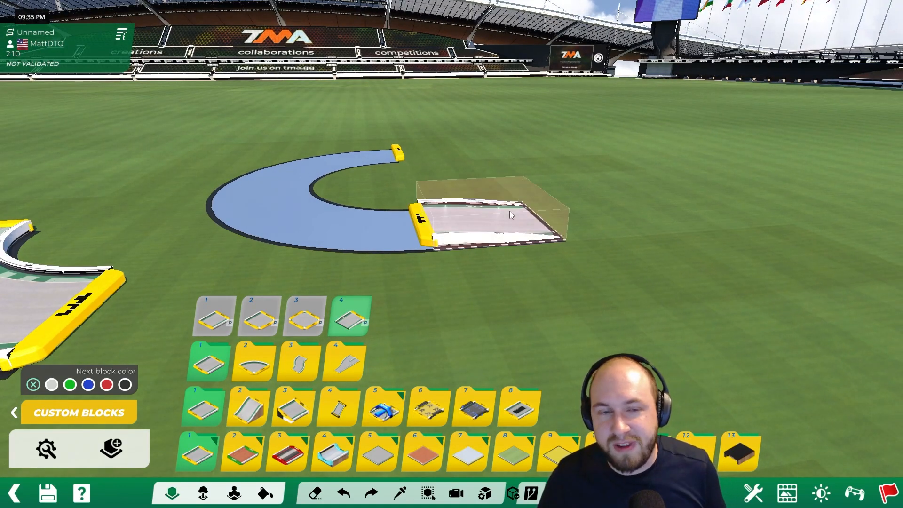
alt+right_drag(399, 229, 499, 229)
- Start a custom block from the TrackWallToRoadTech piece at the end of the hollow curve
click(209, 361)
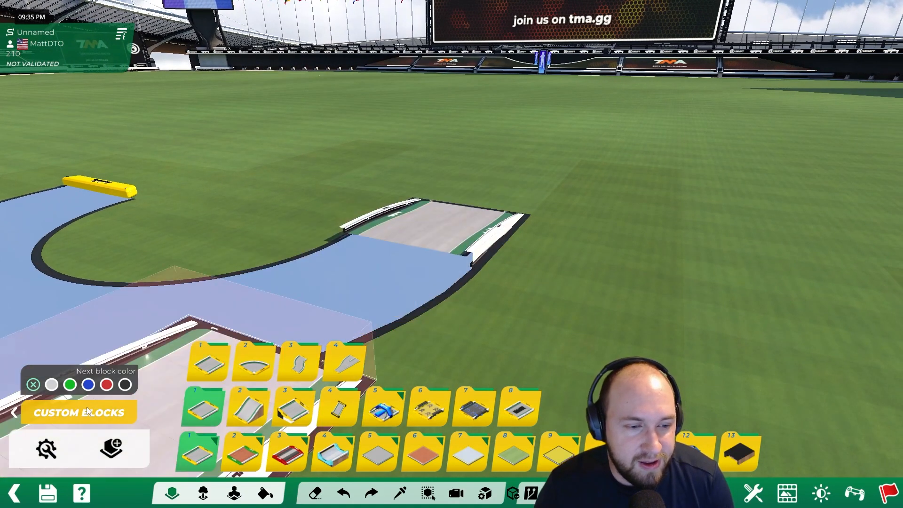
click(13, 414)
click(208, 361)
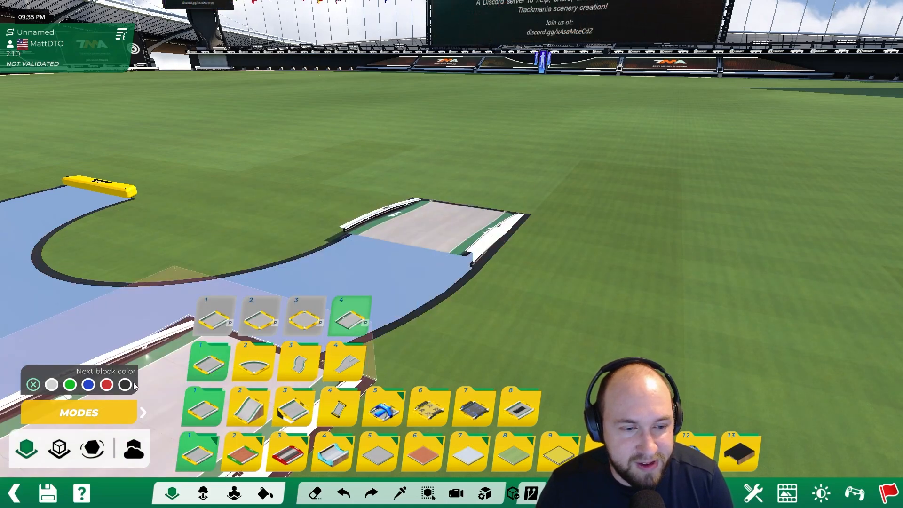
click(144, 414)
click(431, 207)
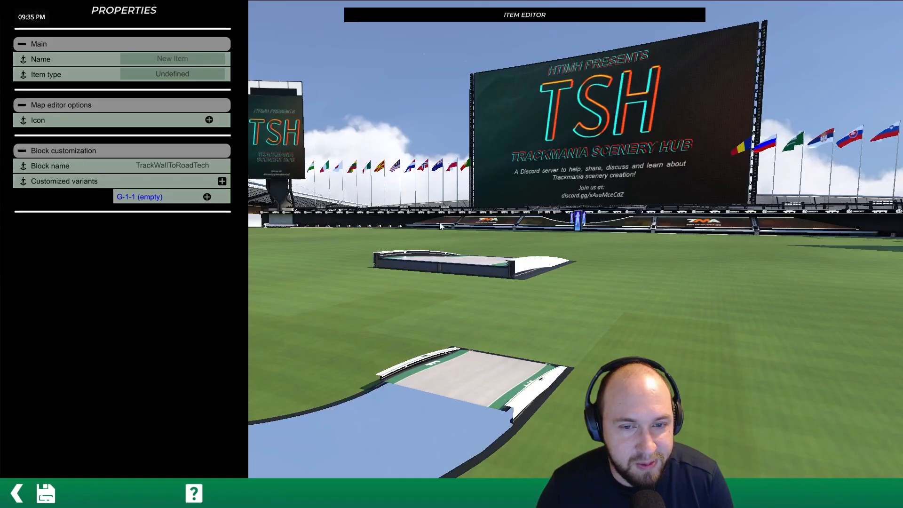
- Open the empty G-1-1 variant's mesh and delete both its Geometry (Collisions) and Geometry layers
click(207, 196)
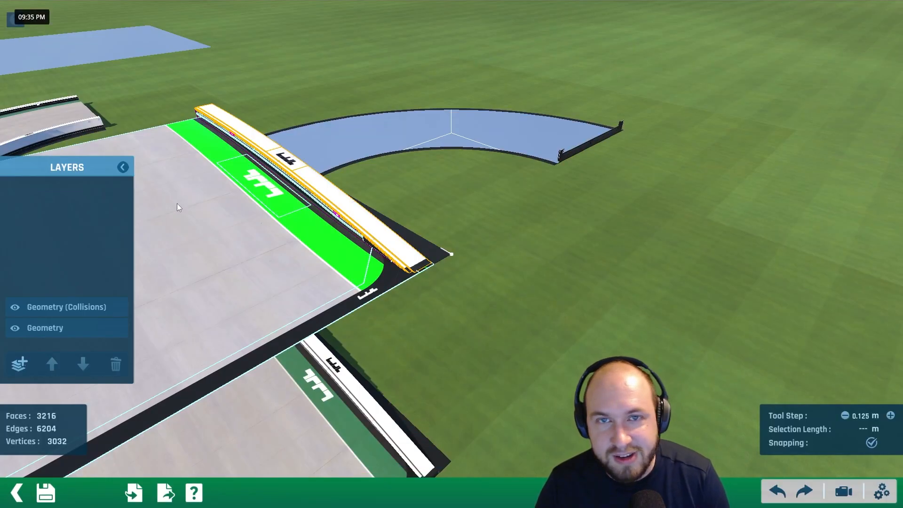
click(66, 309)
click(117, 365)
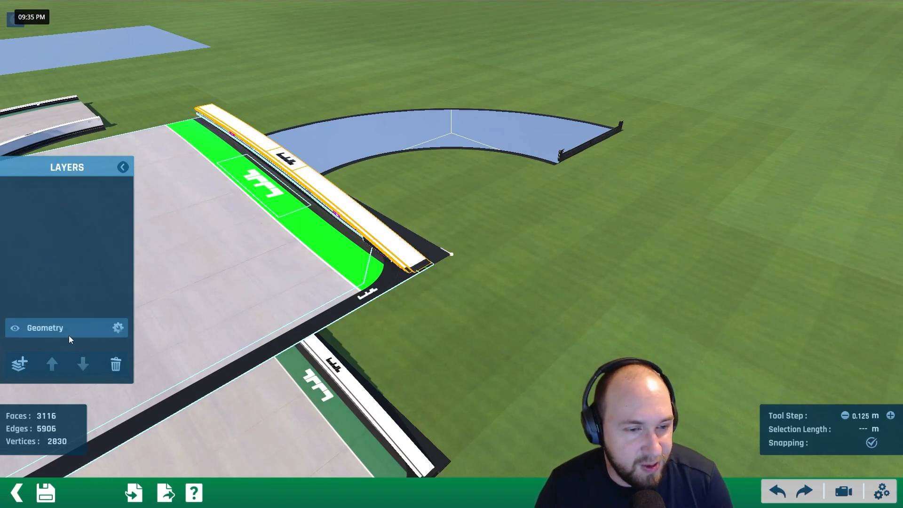
click(116, 365)
scroll(357, 266, down, 2)
alt+drag(357, 266, 455, 226)
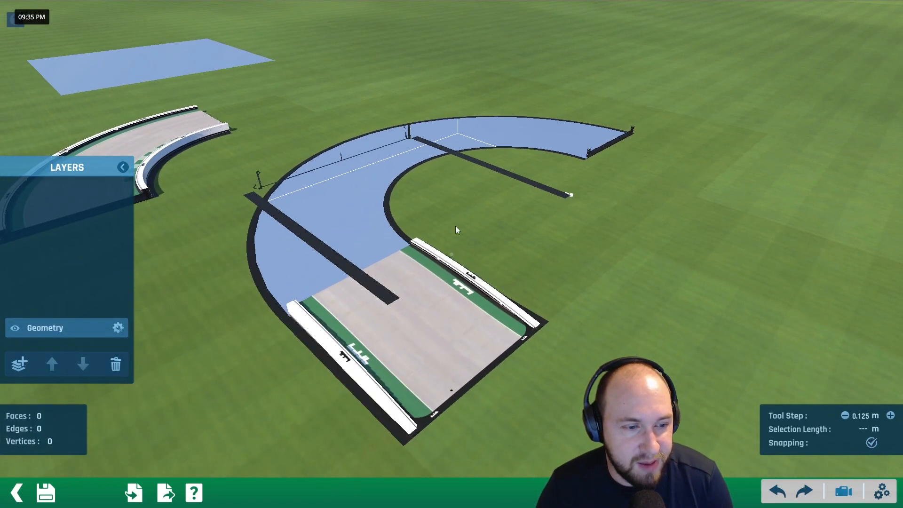
- Save the emptied mesh as the TrackWallToRoadTech custom block and return to the map editor
click(47, 494)
click(456, 401)
click(16, 493)
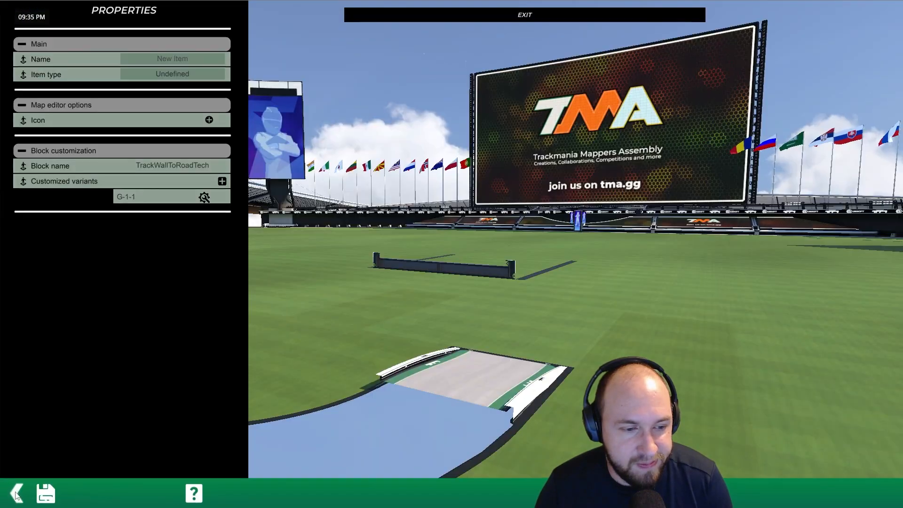
click(16, 493)
click(465, 224)
- Erase the original TrackWallToRoadTech piece and put the emptied custom block at the hollow half circle's open end
key(x)
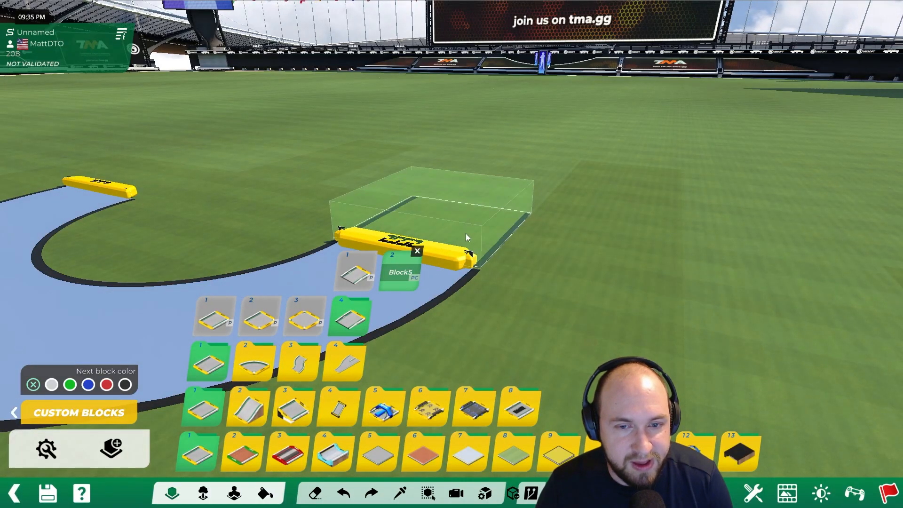
click(466, 233)
alt+right_drag(617, 185, 526, 201)
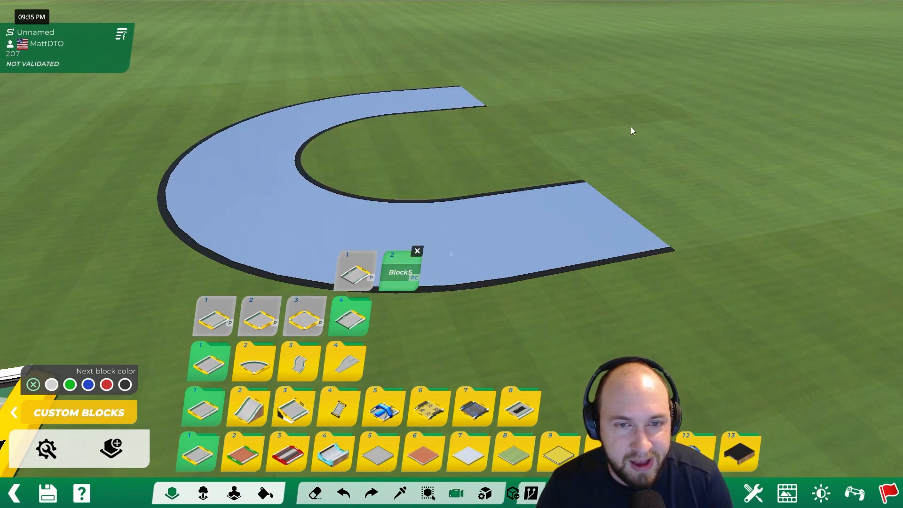
alt+right_drag(633, 126, 499, 123)
alt+right_drag(676, 159, 582, 144)
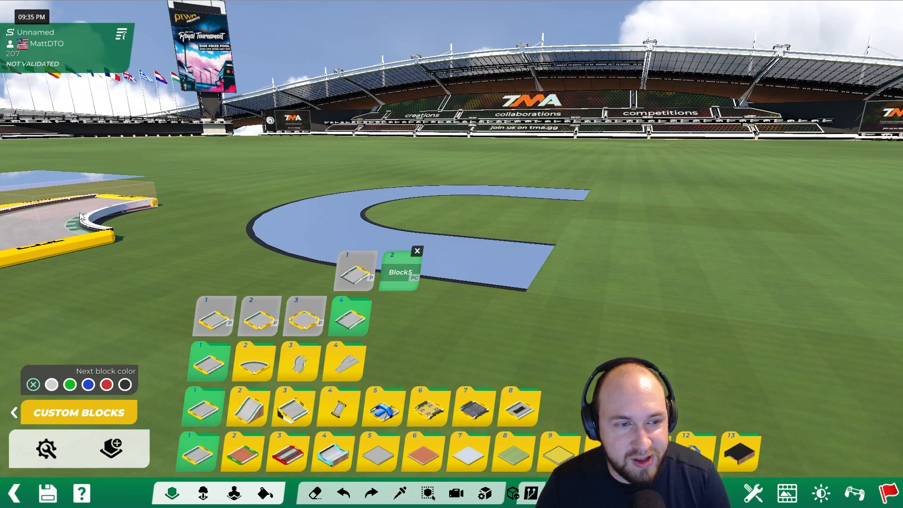
- Place straight tech road pieces in ghost block mode against both open ends of the hollow half circle
click(210, 423)
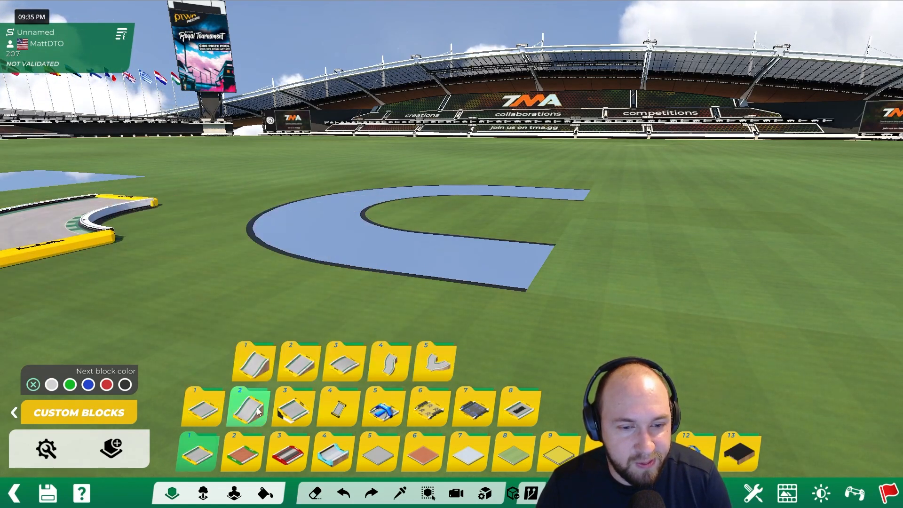
click(266, 407)
click(203, 408)
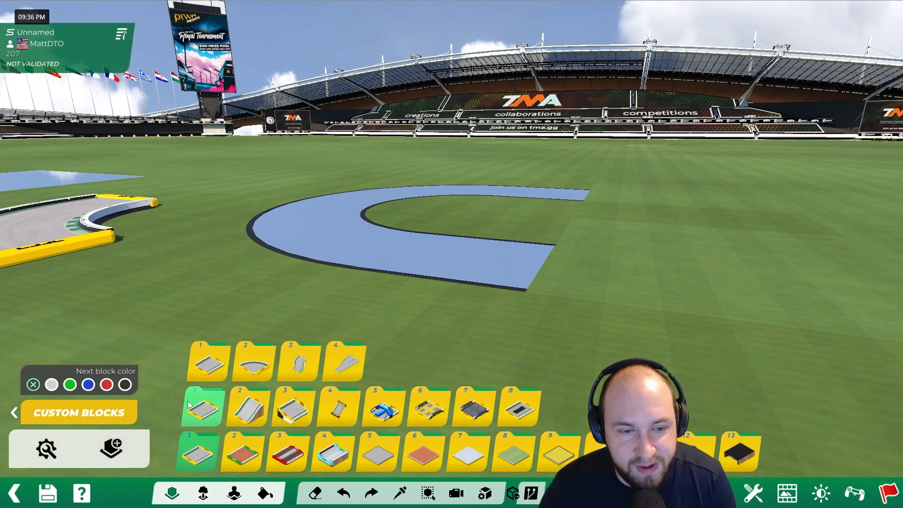
click(208, 362)
click(214, 318)
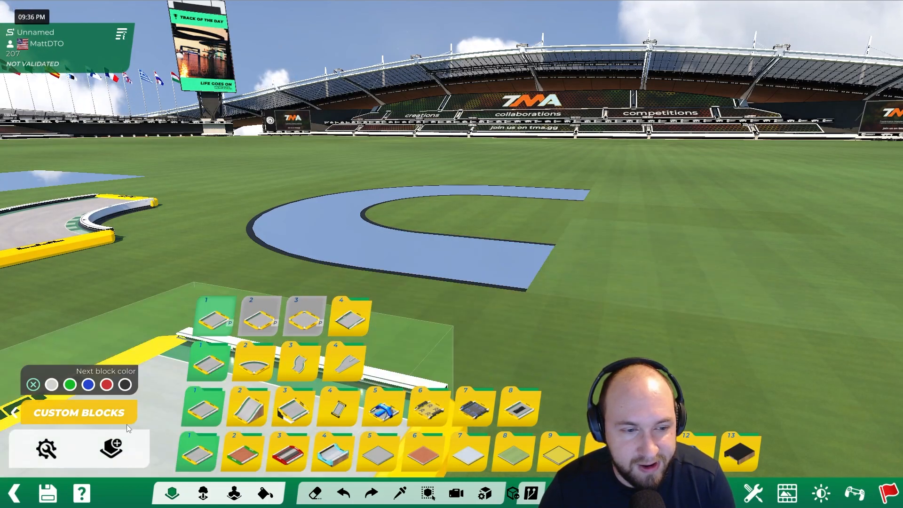
click(14, 413)
click(59, 448)
click(614, 261)
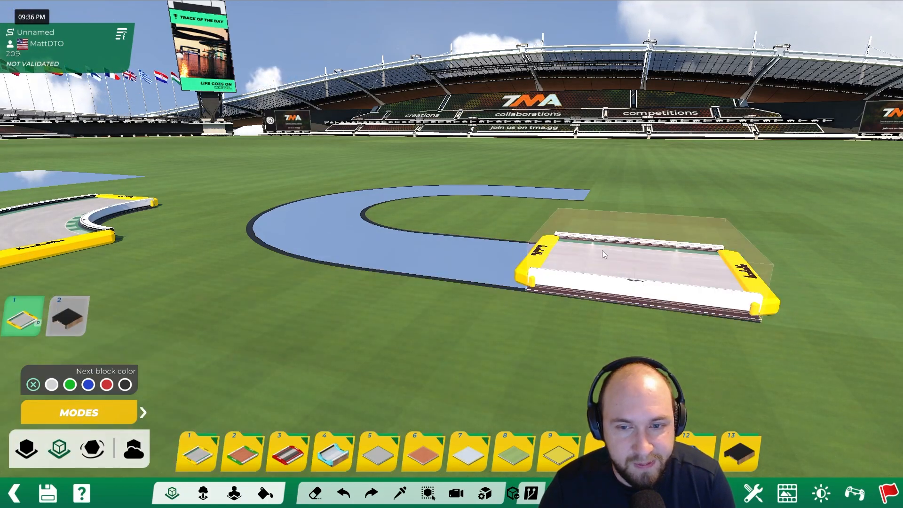
alt+right_drag(613, 261, 609, 241)
alt+drag(609, 241, 622, 190)
click(665, 141)
- Place ghost tech road slopes inside both ends of the hollow, leading down from the straight pieces below ground level
click(197, 451)
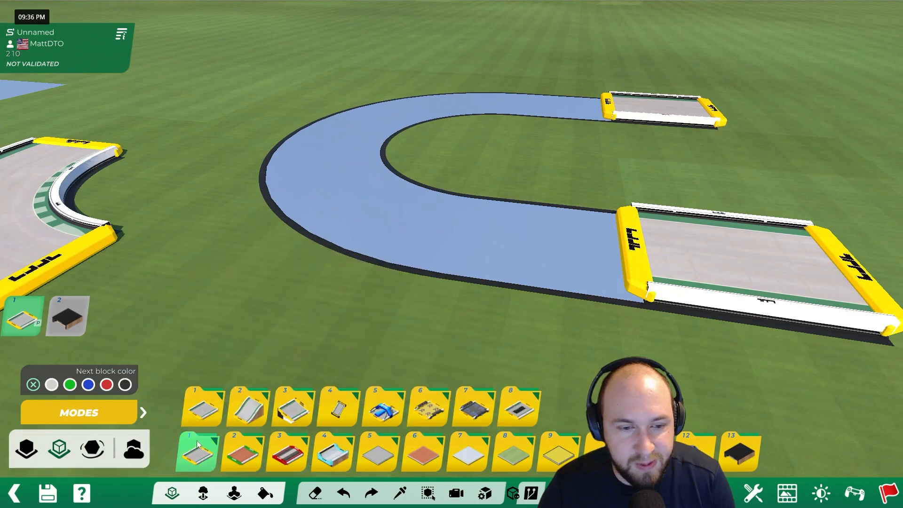
click(248, 407)
click(254, 362)
click(259, 318)
scroll(523, 278, down, 2)
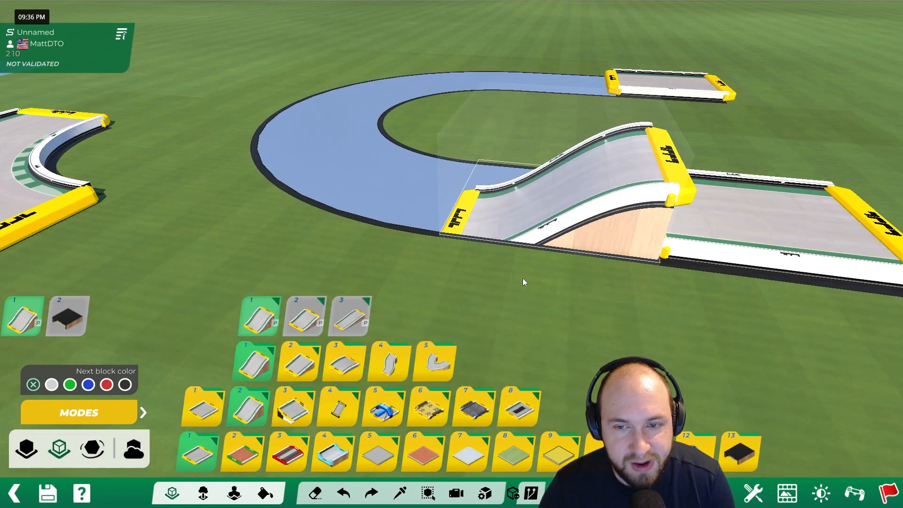
click(523, 278)
alt+drag(523, 278, 600, 155)
click(600, 159)
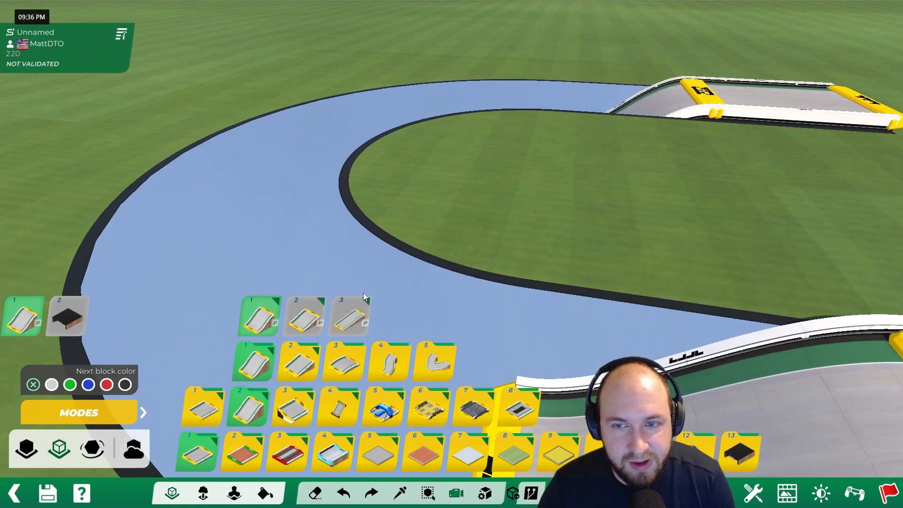
- Place a ghost tech road curve below ground level inside the hollow, continuing from the near slope
alt+drag(184, 179, 402, 70)
ctrl+click(174, 152)
alt+right_drag(367, 129, 606, 186)
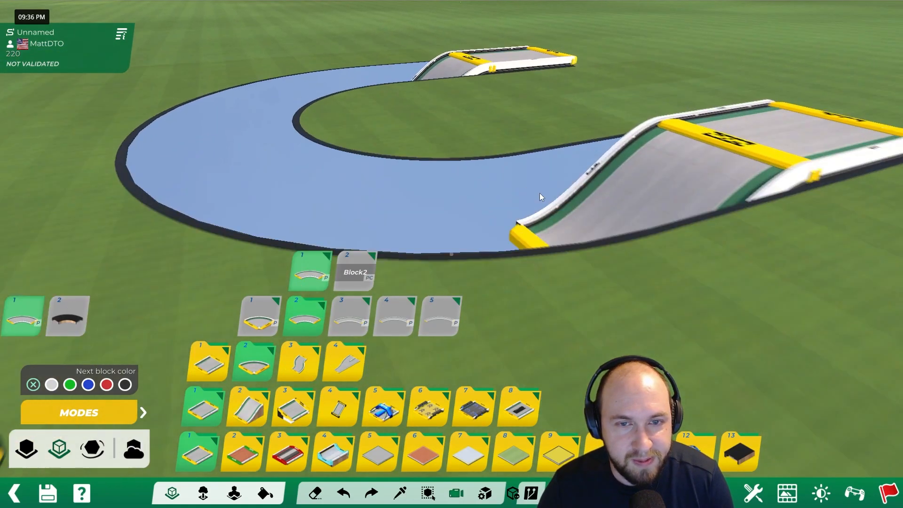
click(605, 186)
right_click(364, 216)
click(364, 217)
alt+right_drag(364, 216, 583, 160)
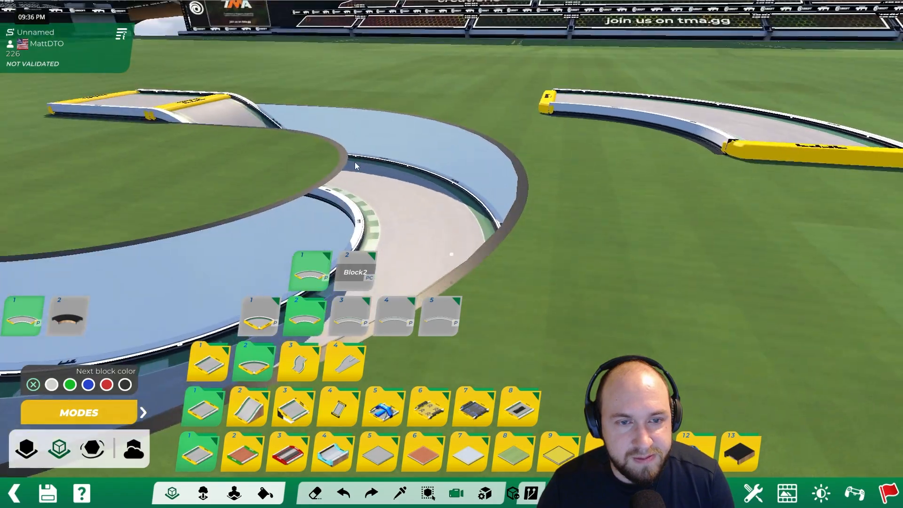
- Examine the sunken road curve from inside the hollow and from above the whole half circle
alt+drag(355, 162, 584, 144)
alt+right_drag(405, 144, 692, 148)
alt+right_drag(432, 249, 523, 252)
alt+scroll(523, 252, up, 2)
alt+drag(597, 207, 524, 285)
alt+scroll(583, 258, up, 2)
alt+right_drag(524, 285, 595, 164)
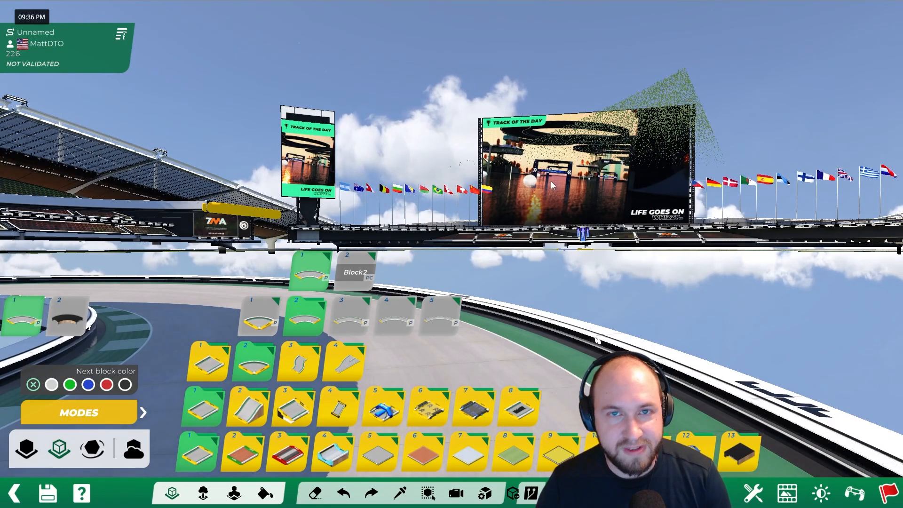
alt+scroll(534, 293, down, 3)
alt+right_drag(531, 289, 548, 336)
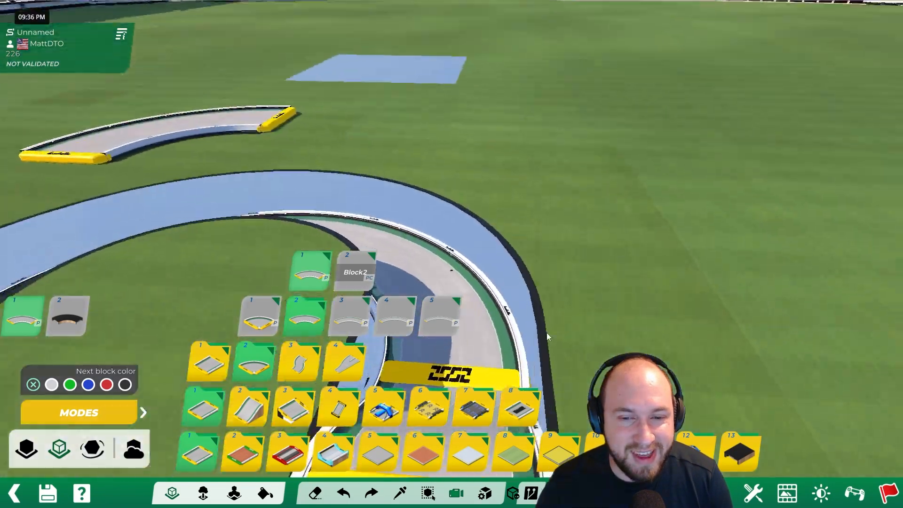
alt+scroll(512, 305, down, 4)
alt+drag(509, 304, 610, 204)
alt+right_drag(611, 205, 638, 250)
alt+drag(638, 250, 658, 198)
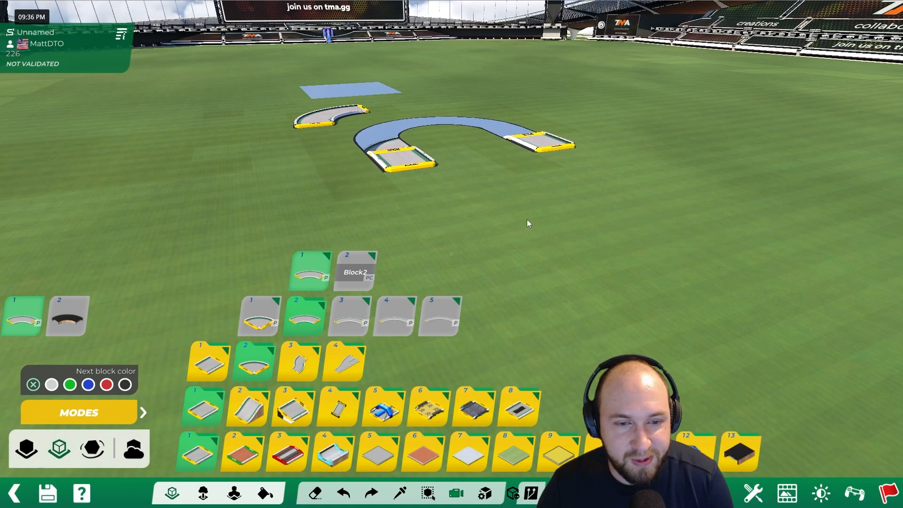
- Place a separate tech road curve on the open grass away from the hollow half circle
alt+right_drag(549, 216, 440, 273)
click(203, 408)
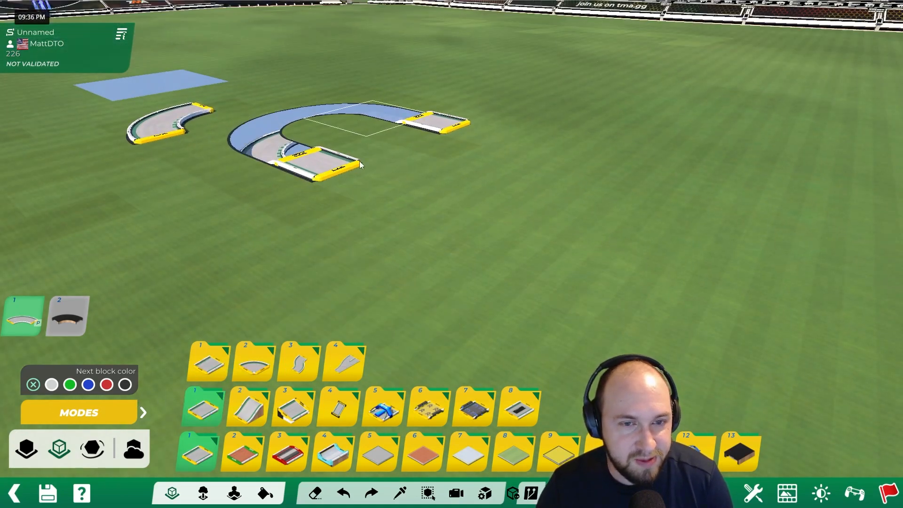
alt+drag(283, 153, 386, 177)
alt+drag(508, 174, 532, 102)
alt+right_drag(561, 235, 566, 281)
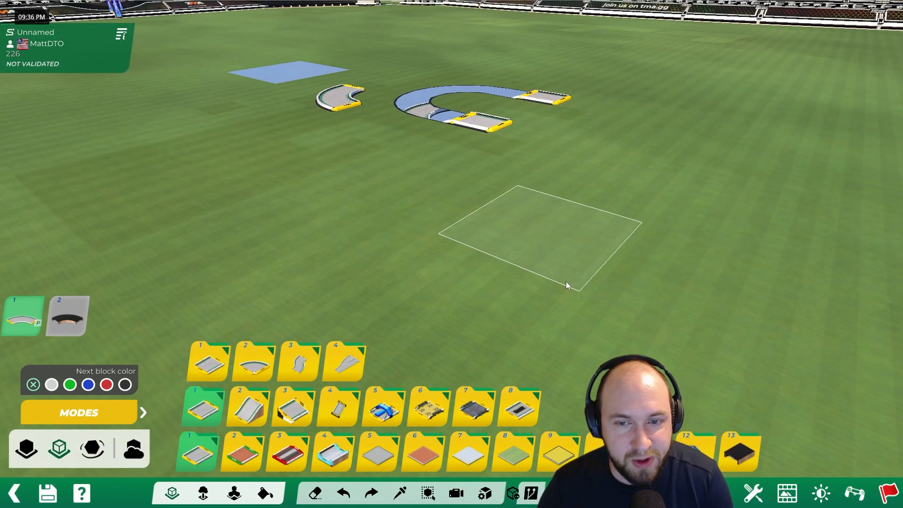
click(548, 284)
alt+drag(606, 237, 511, 245)
alt+scroll(510, 245, up, 1)
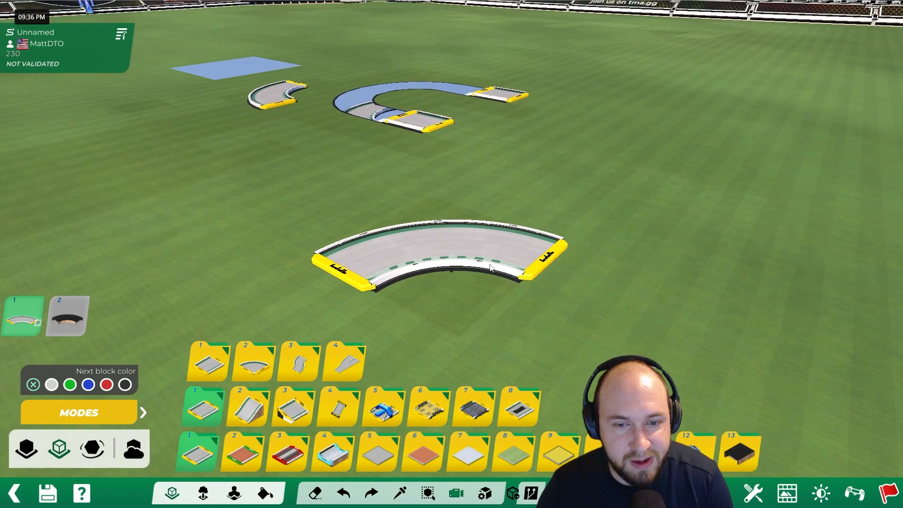
alt+right_drag(471, 294, 463, 261)
alt+scroll(463, 261, up, 1)
- Convert the new road curve on the grass into a custom item and open its mesh for editing
click(197, 453)
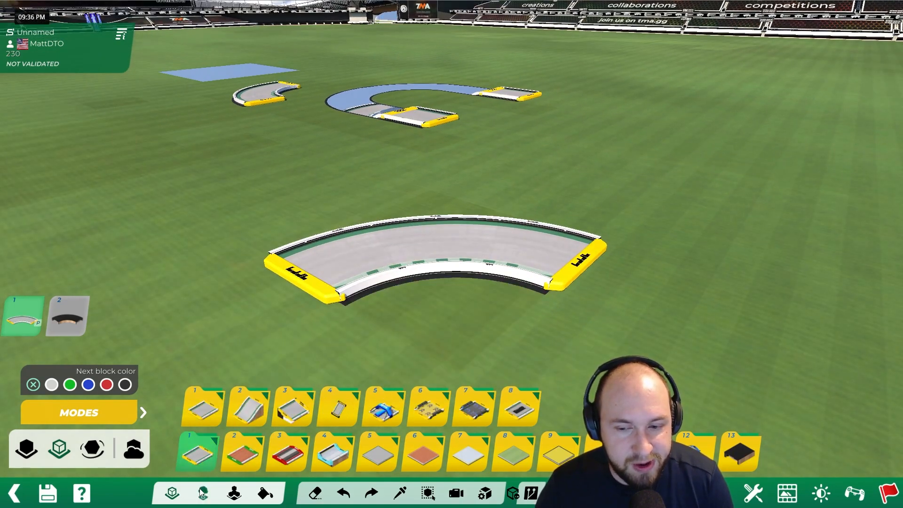
click(202, 494)
click(144, 412)
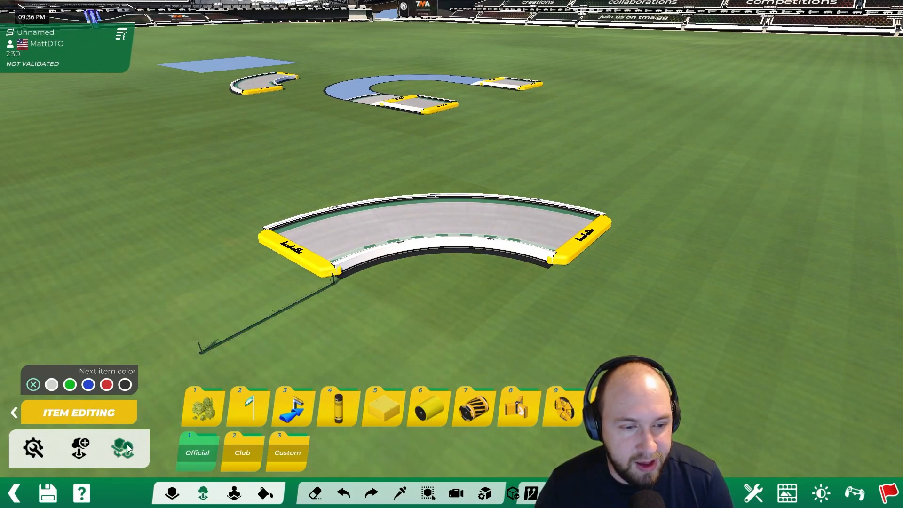
click(123, 447)
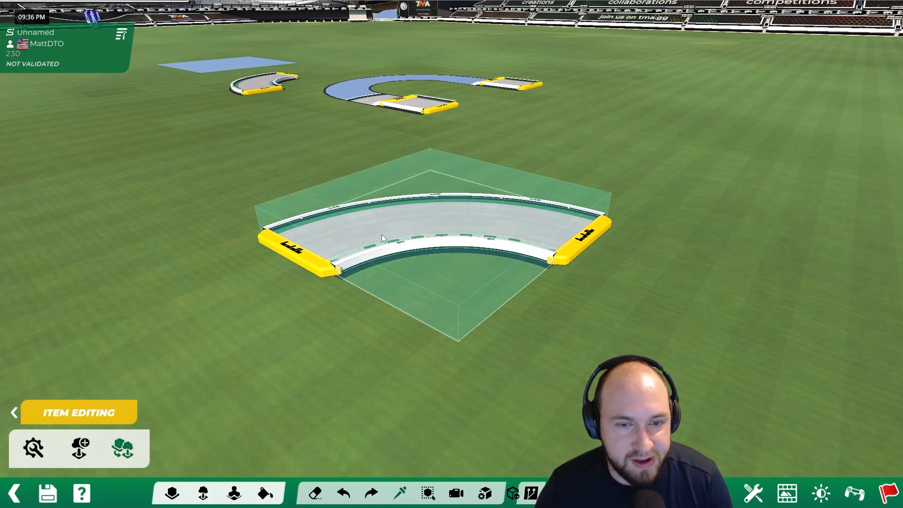
click(382, 234)
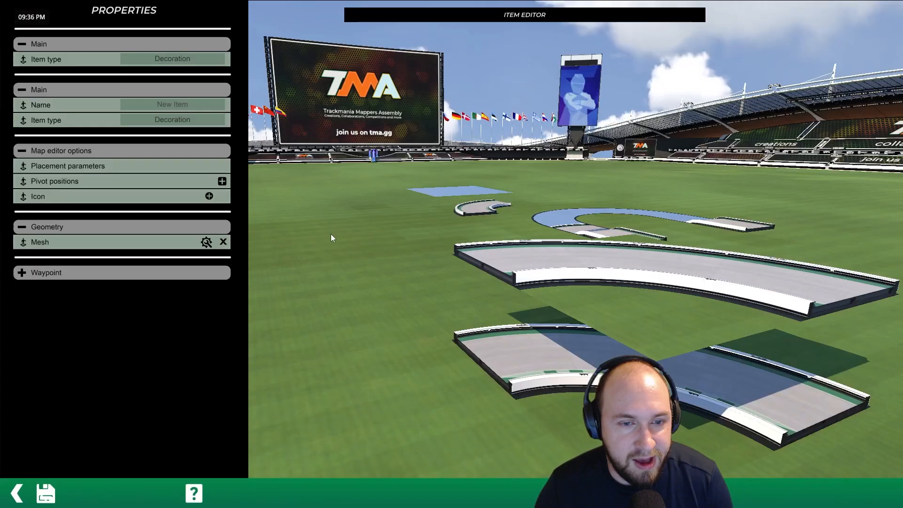
click(206, 242)
- Delete the curve's Geometry (Collisions) layer and open the remaining Geometry layer for editing
scroll(447, 273, down, 5)
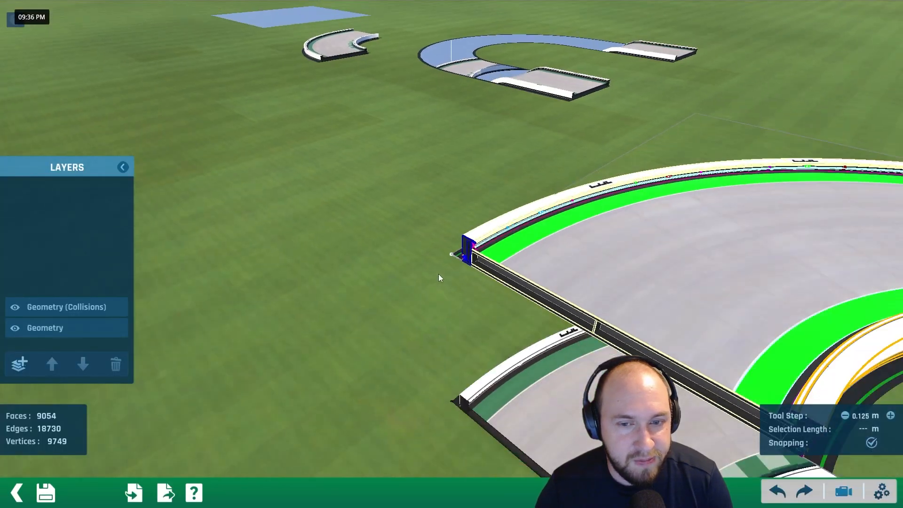
alt+right_drag(447, 272, 732, 252)
scroll(545, 291, up, 1)
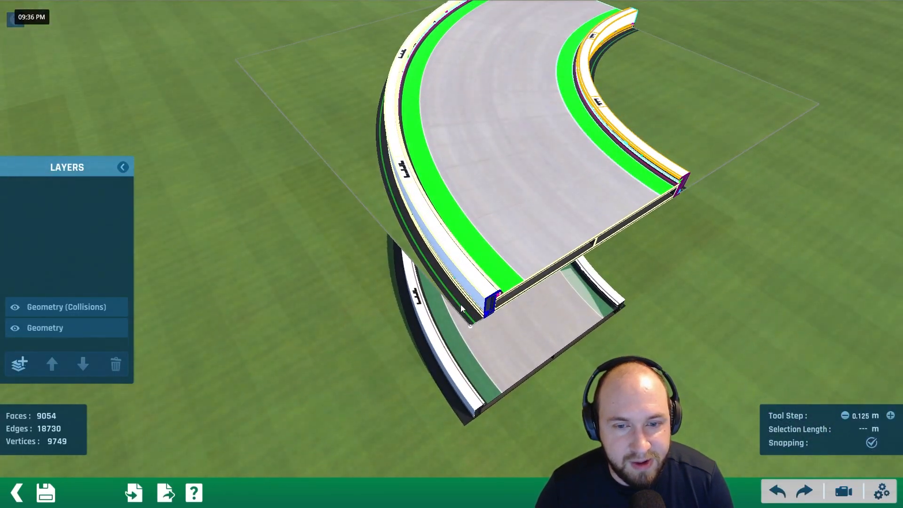
click(125, 310)
click(116, 365)
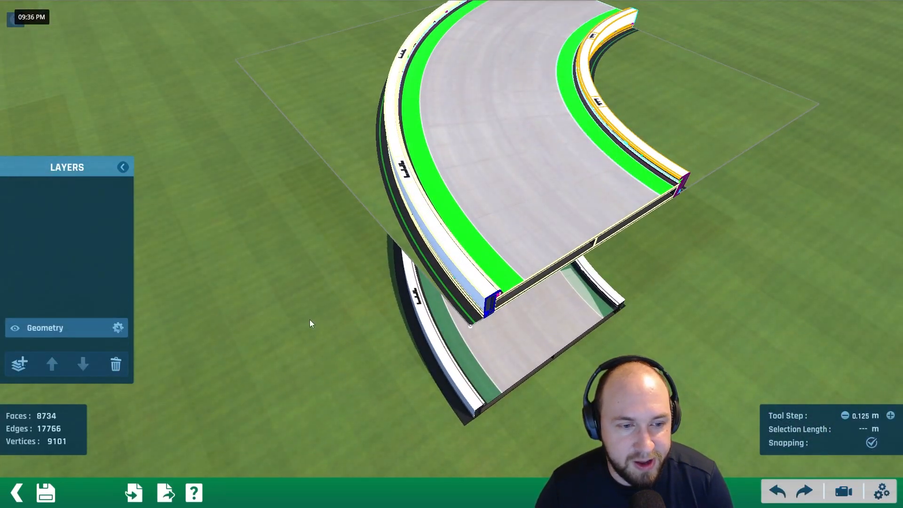
click(118, 328)
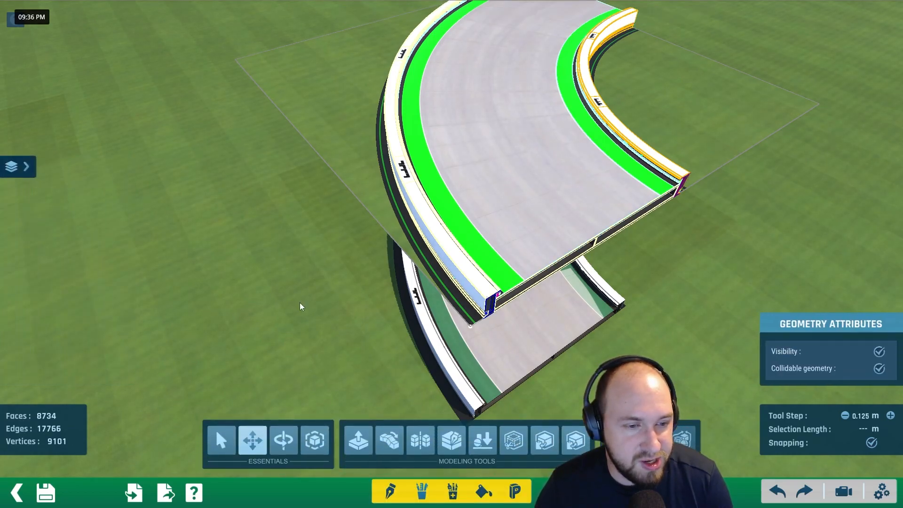
- Enter the ground face group beneath the curve's outer wall and select the dark strip's faces from one end
scroll(478, 287, up, 5)
click(349, 301)
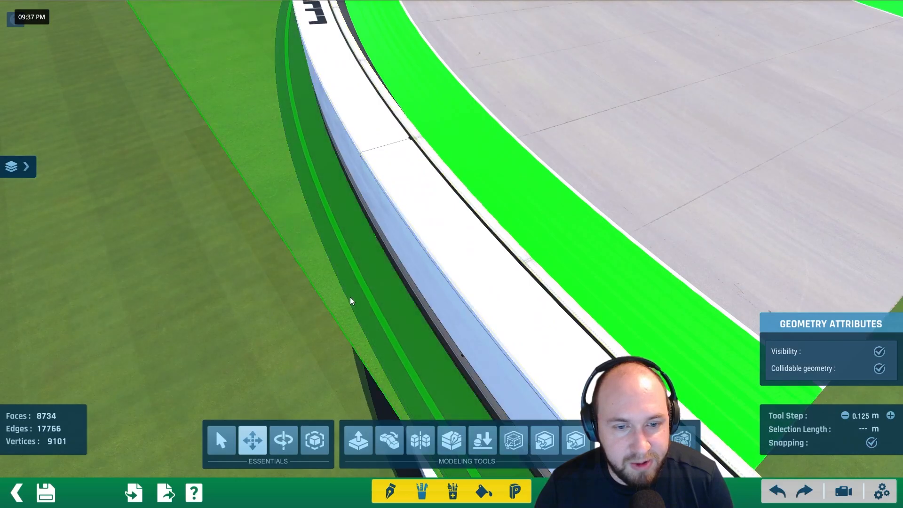
double_click(349, 298)
middle_drag(386, 303, 585, 321)
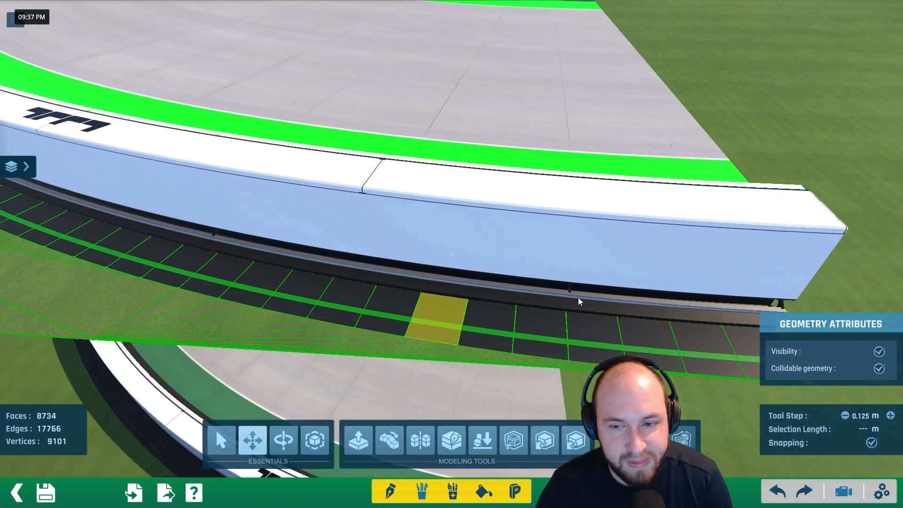
middle_click(591, 302)
drag(544, 298, 315, 273)
scroll(315, 272, down, 3)
alt+right_drag(314, 272, 327, 298)
alt+drag(327, 298, 689, 250)
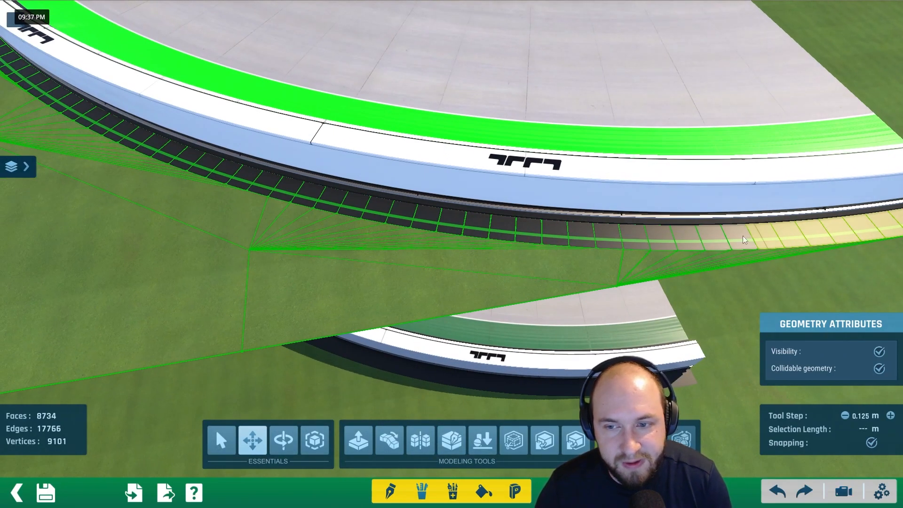
- Extend the face selection along the rest of the outer dark strip to the curve's opposite end
mouse_move(276, 188)
mouse_down()
mouse_move(251, 170)
mouse_move(535, 243)
mouse_up()
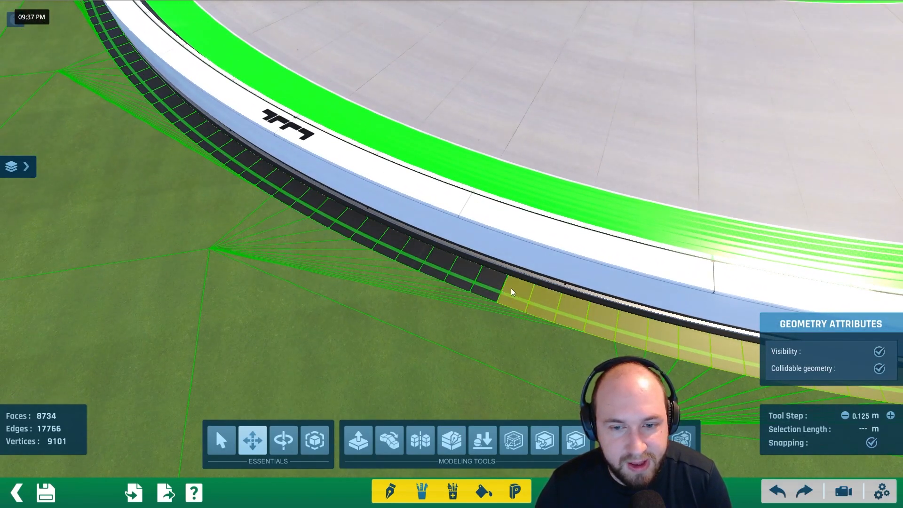
mouse_move(200, 141)
mouse_down()
mouse_move(195, 126)
mouse_move(562, 270)
mouse_up()
alt+right_drag(562, 271, 699, 278)
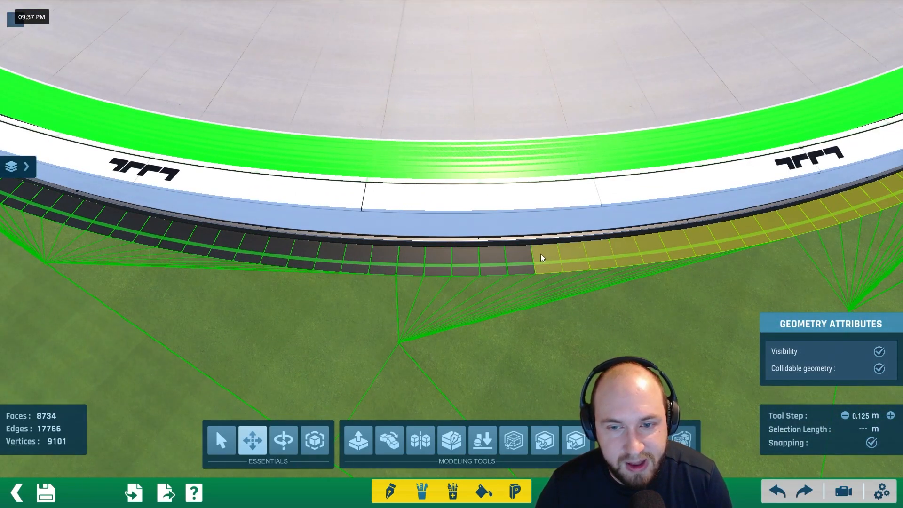
drag(547, 257, 351, 254)
drag(187, 237, 163, 232)
middle_drag(162, 231, 611, 274)
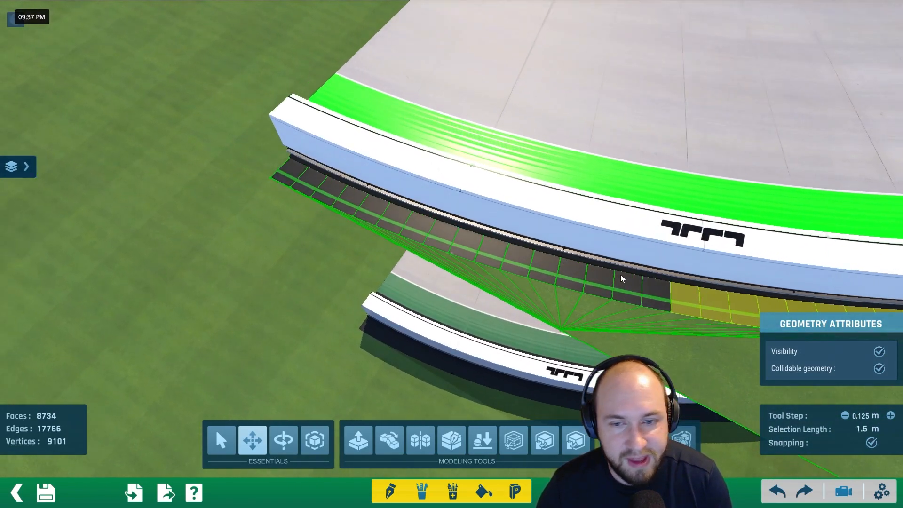
drag(656, 296, 411, 229)
drag(293, 179, 284, 183)
- Finish selecting the dark strip beneath the curve's outer wall and copy the selected faces
scroll(284, 184, down, 3)
right_drag(284, 184, 470, 234)
scroll(470, 234, down, 2)
middle_drag(470, 234, 514, 221)
right_drag(514, 222, 312, 212)
scroll(576, 298, down, 2)
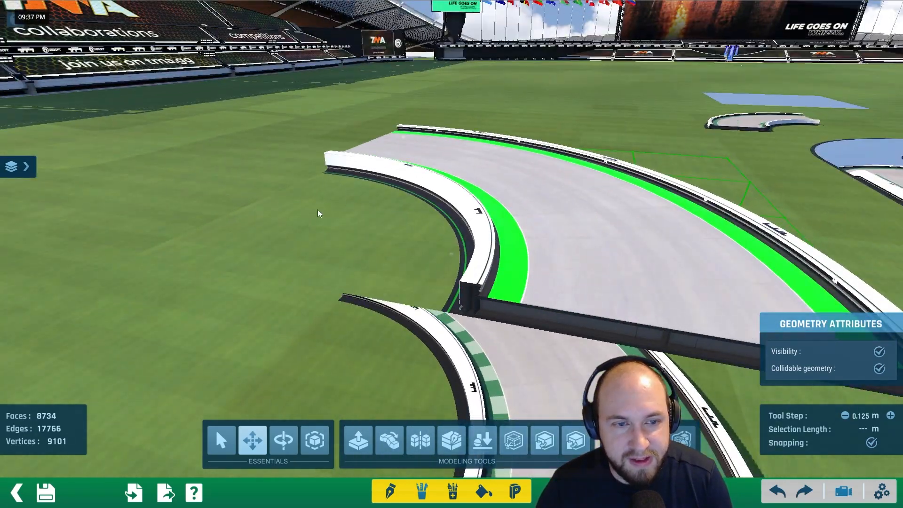
scroll(572, 257, down, 2)
middle_drag(572, 257, 511, 248)
right_drag(509, 247, 446, 325)
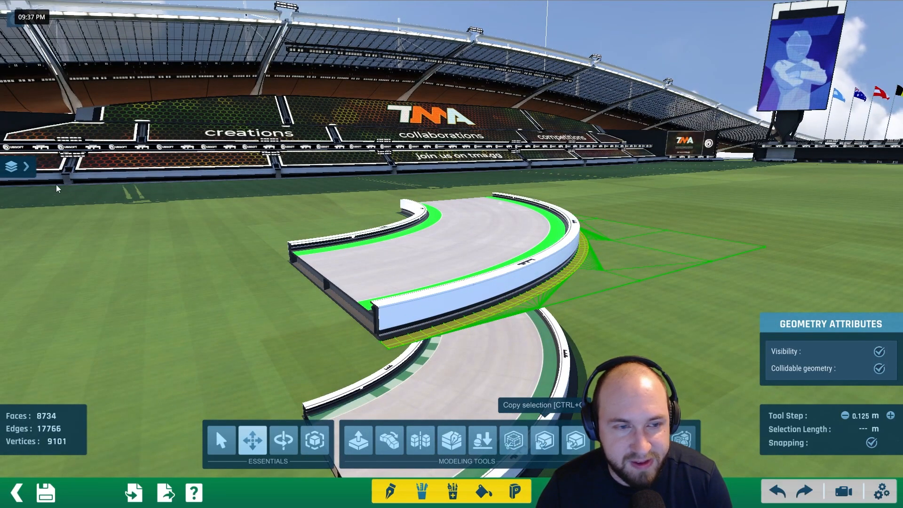
- Add a new Geometry layer and paste the copied outer strip into it with the tool step at 0 m
click(18, 166)
click(19, 363)
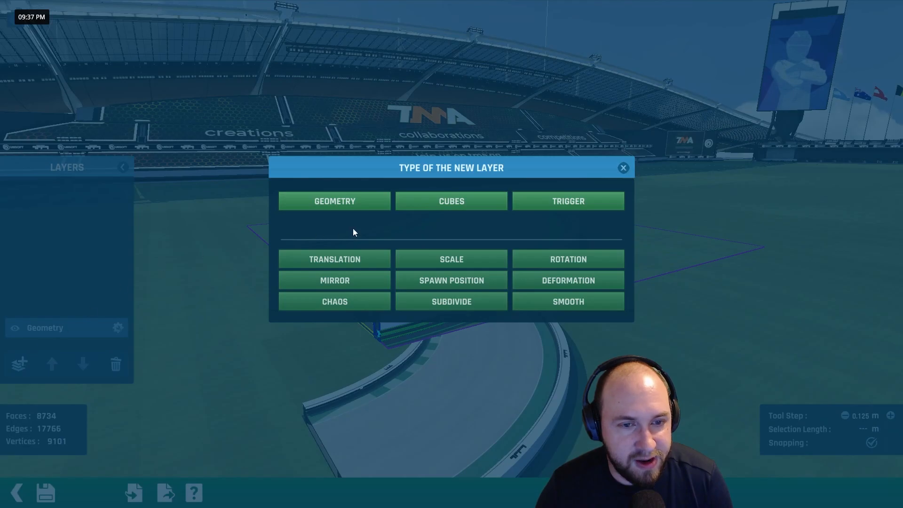
click(332, 204)
click(572, 446)
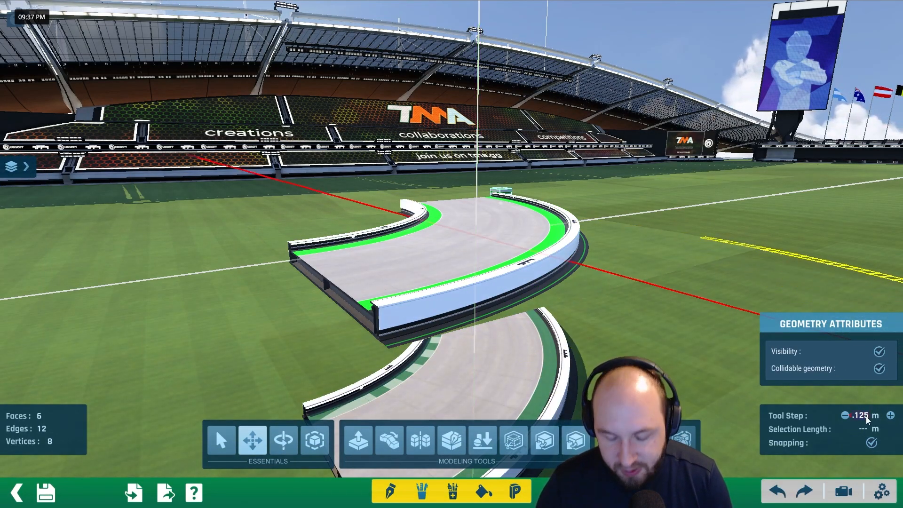
key(Return)
click(587, 221)
- Check the pasted outer strip on its own by hiding the original Geometry layer, and show that layer again
alt+right_drag(626, 218, 387, 298)
scroll(387, 298, up, 3)
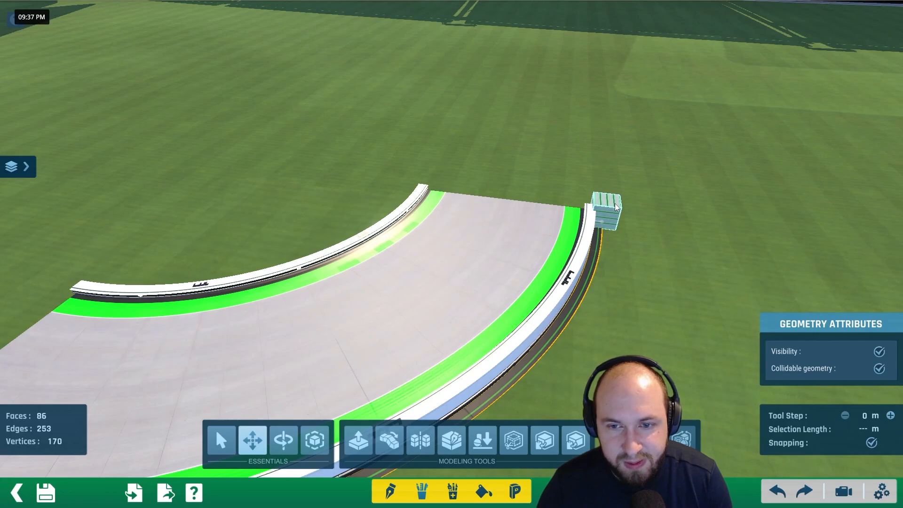
scroll(611, 203, down, 4)
alt+right_drag(452, 299, 538, 254)
click(28, 166)
click(15, 328)
alt+right_drag(454, 256, 649, 181)
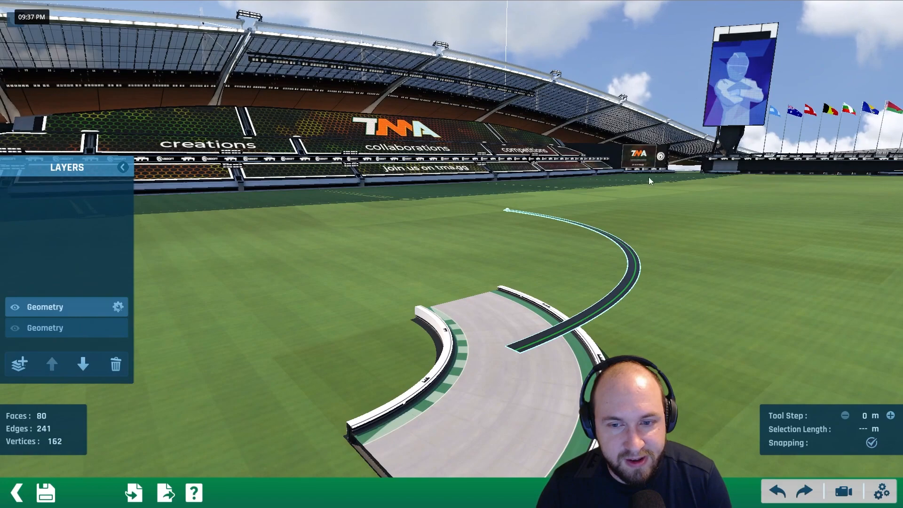
click(15, 329)
- Open the original Geometry layer for editing and enter the ground face group beneath the curve's inner wall
click(59, 332)
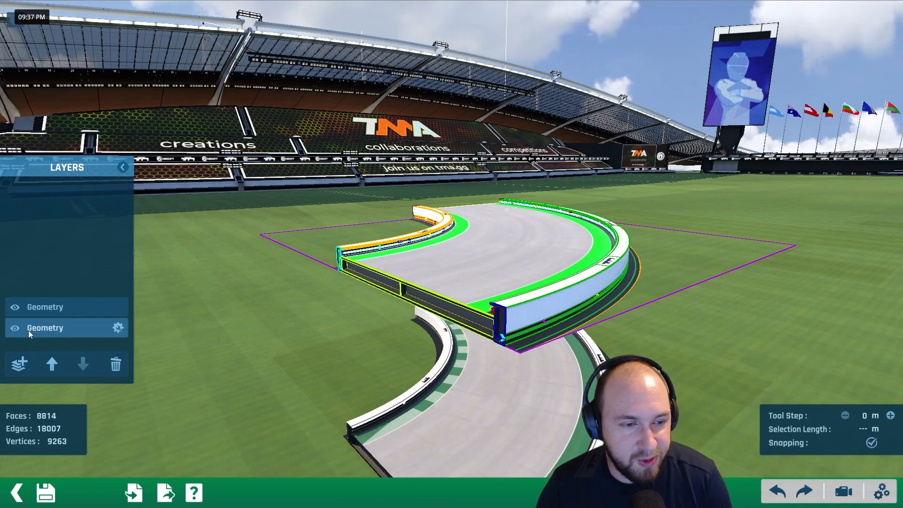
click(119, 328)
alt+right_drag(194, 275, 456, 301)
click(456, 300)
click(499, 306)
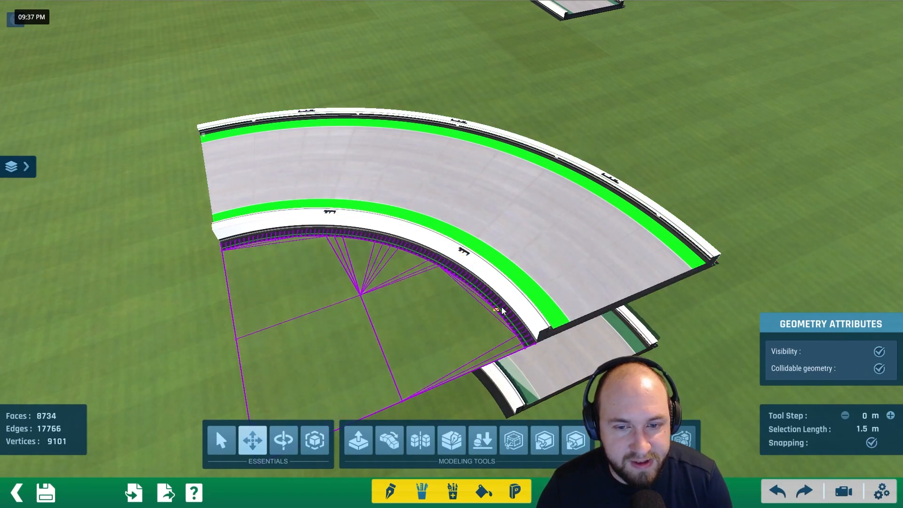
alt+scroll(502, 310, up, 6)
alt+drag(559, 335, 450, 200)
alt+right_drag(450, 200, 541, 294)
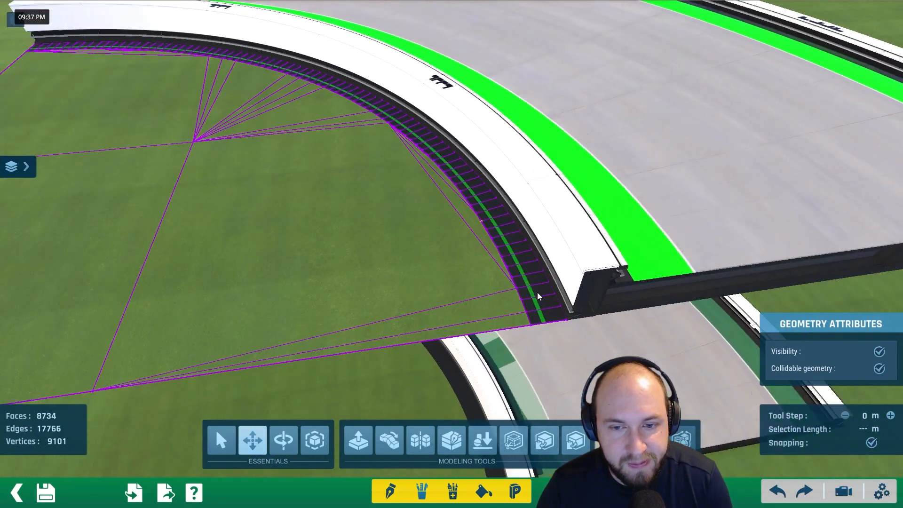
- Select every face of the dark strip along the inner wall from end to end and copy the selection
alt+right_drag(412, 129, 593, 251)
drag(631, 243, 490, 236)
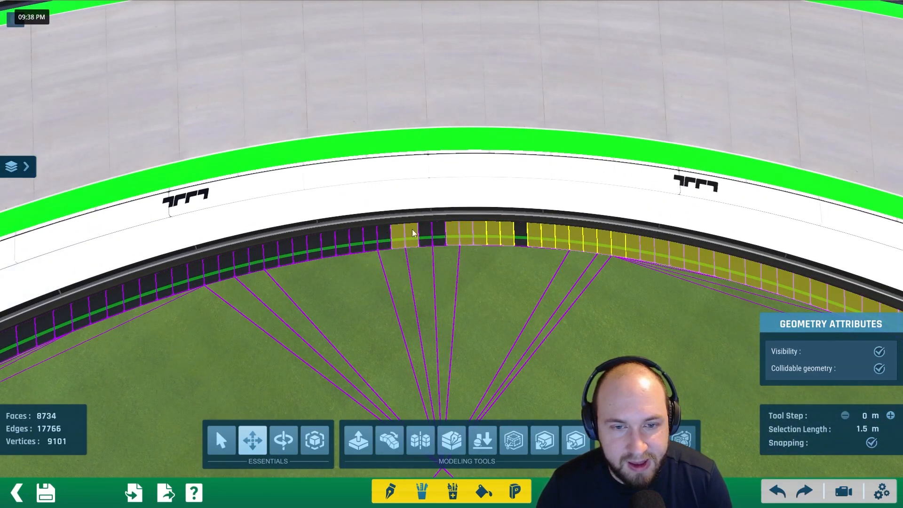
drag(445, 235, 336, 239)
scroll(429, 243, up, 2)
drag(441, 233, 334, 233)
drag(431, 220, 120, 267)
alt+drag(120, 267, 651, 148)
alt+right_drag(650, 148, 559, 191)
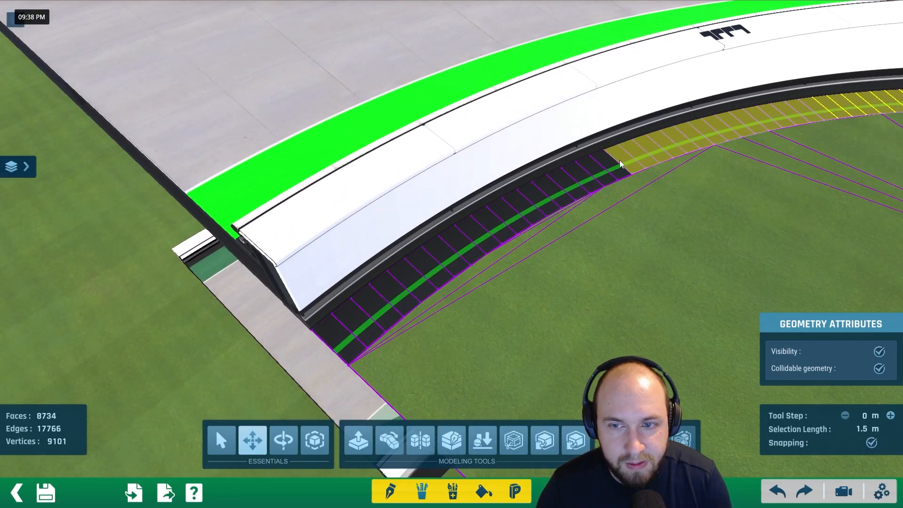
mouse_move(621, 164)
mouse_down()
mouse_move(484, 220)
mouse_move(337, 336)
mouse_up()
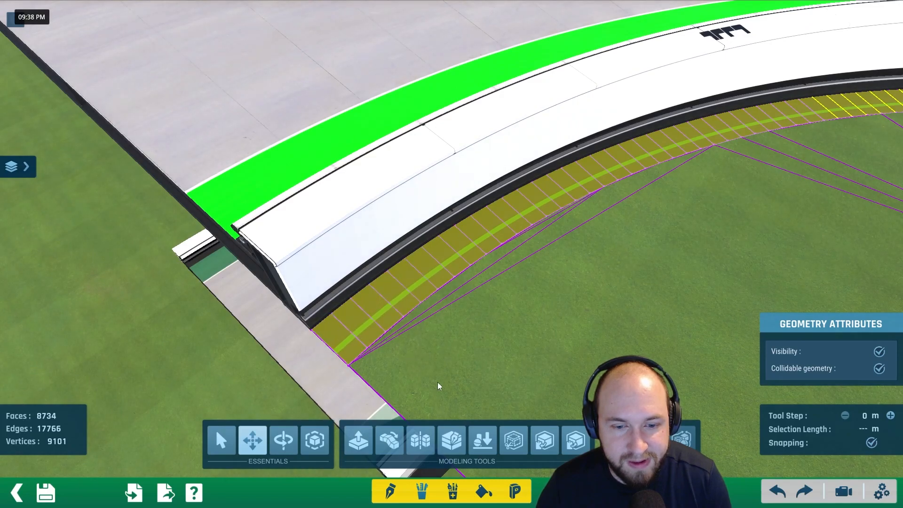
click(544, 444)
- Open the new Geometry layer for editing and paste the copied inner strip in its original position
click(23, 167)
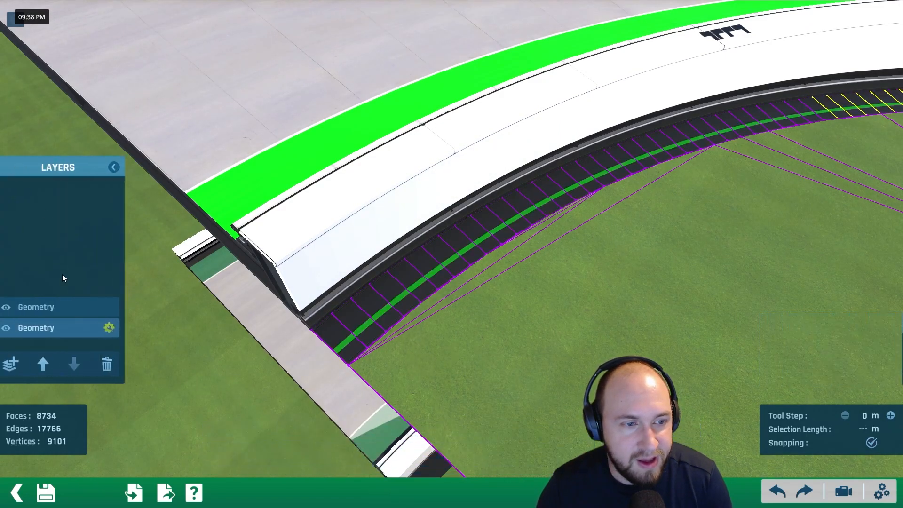
click(41, 312)
click(118, 306)
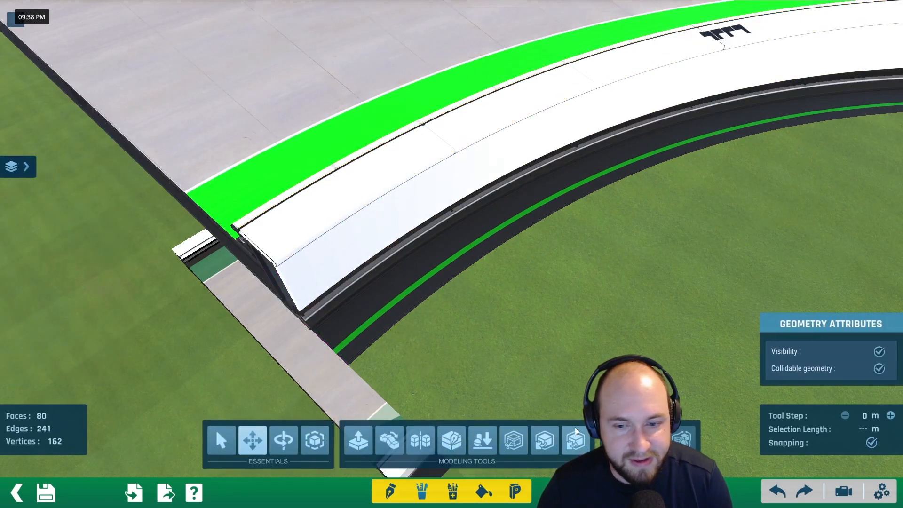
click(579, 442)
click(522, 189)
alt+right_drag(522, 188, 432, 241)
- Delete the original Geometry layer and open the layer holding the two strips for editing
click(23, 168)
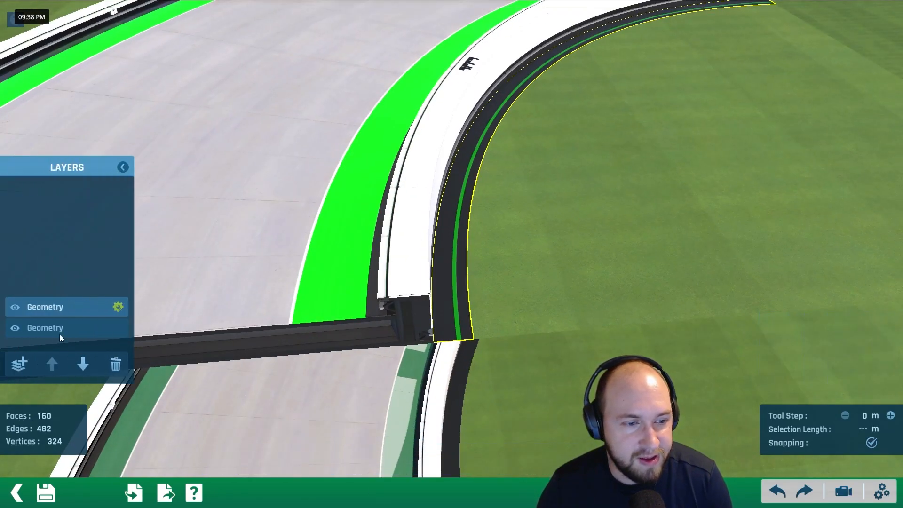
click(116, 364)
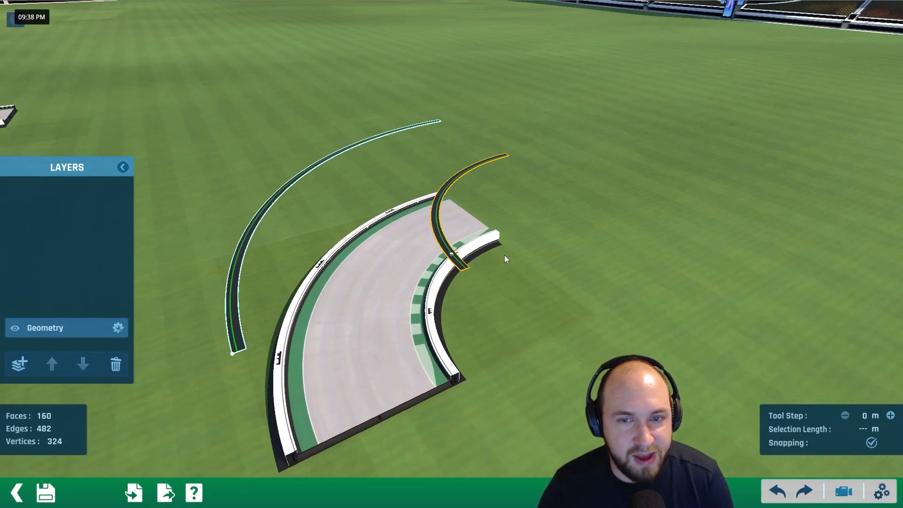
click(119, 327)
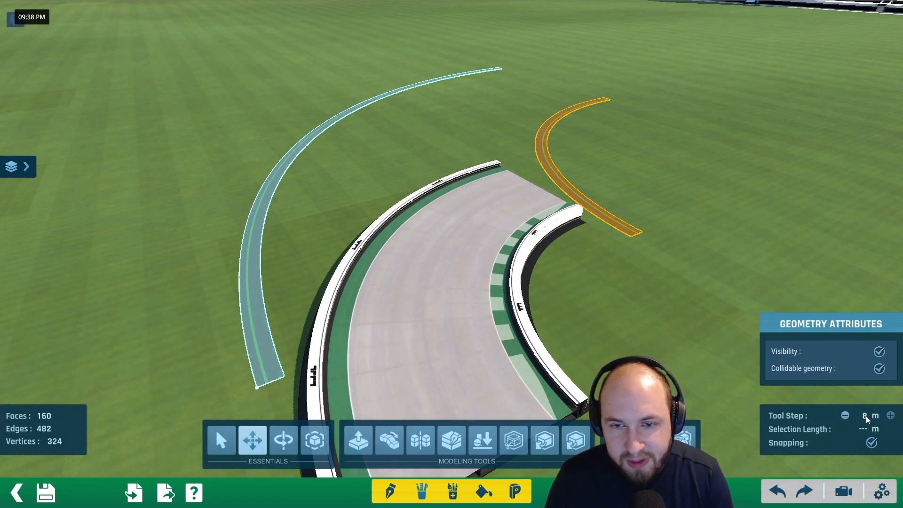
- Extrude both curved strips straight up by 8 m, using an 8 m tool step
click(358, 440)
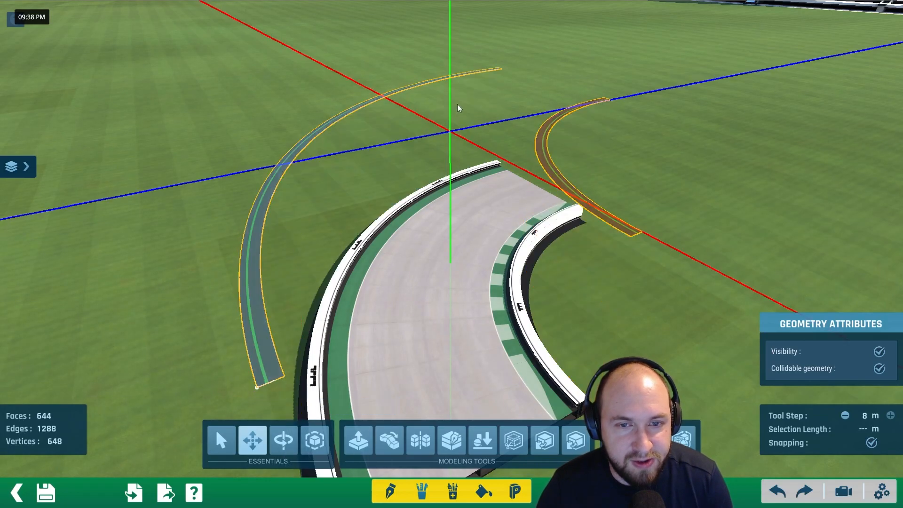
click(461, 66)
alt+scroll(433, 160, down, 2)
alt+right_drag(433, 160, 611, 211)
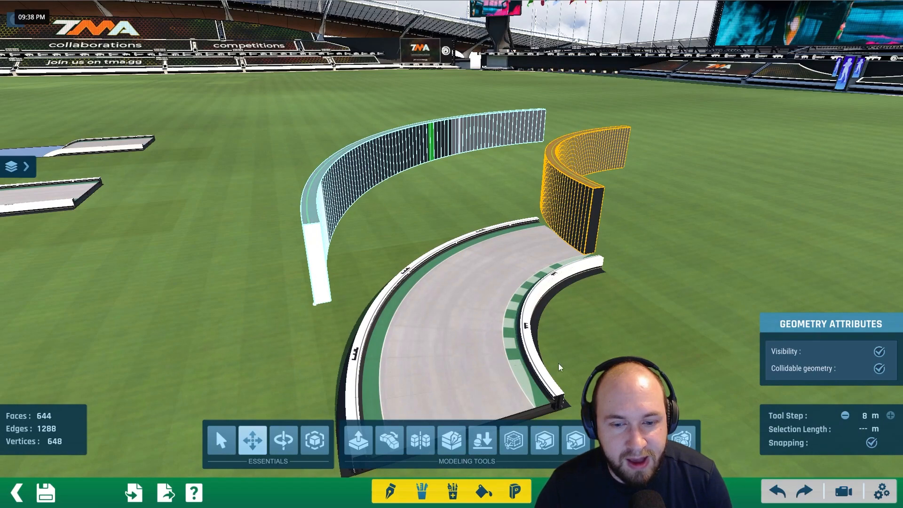
- Apply the plain grey sphere material from materials page 12, coloured black (000000), to both extruded walls
click(485, 492)
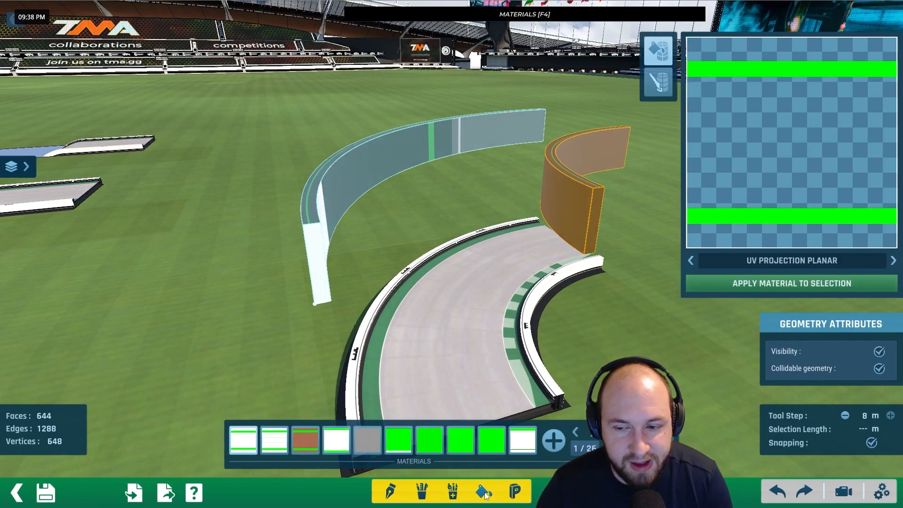
click(594, 432)
click(594, 431)
click(594, 431)
click(594, 432)
click(594, 432)
click(594, 432)
click(594, 432)
click(594, 432)
click(594, 432)
click(594, 432)
click(594, 432)
click(576, 433)
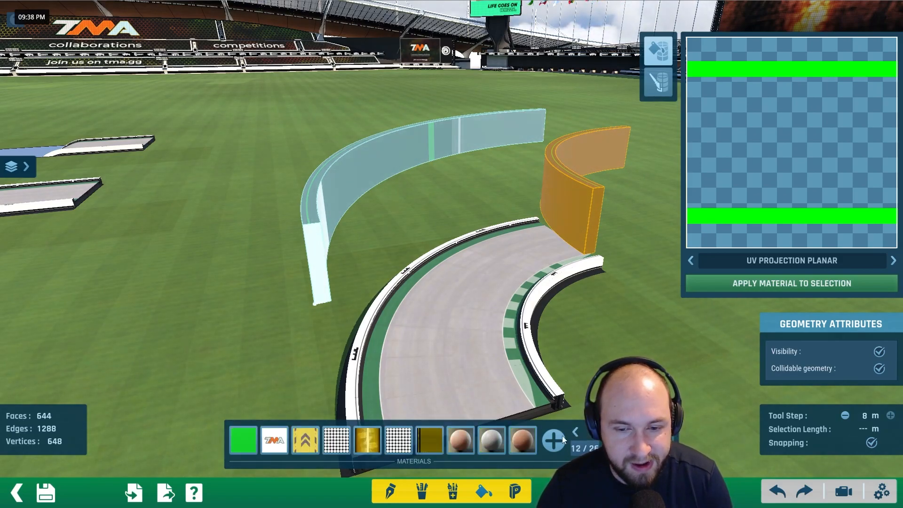
click(491, 441)
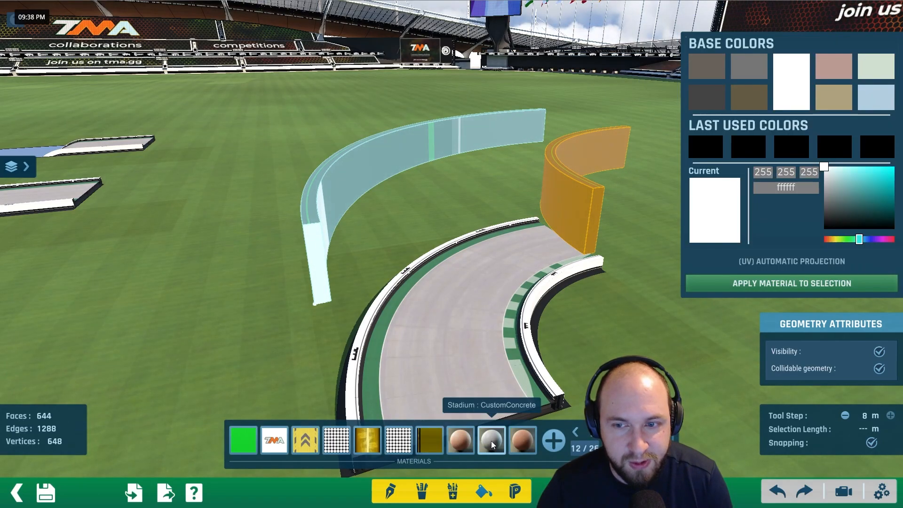
click(713, 151)
click(741, 284)
- Save the mesh and set the item's fly step to 8, grid horizontal size to 32 and grid vertical size to 8
scroll(504, 293, down, 2)
alt+right_drag(496, 326, 262, 282)
click(44, 500)
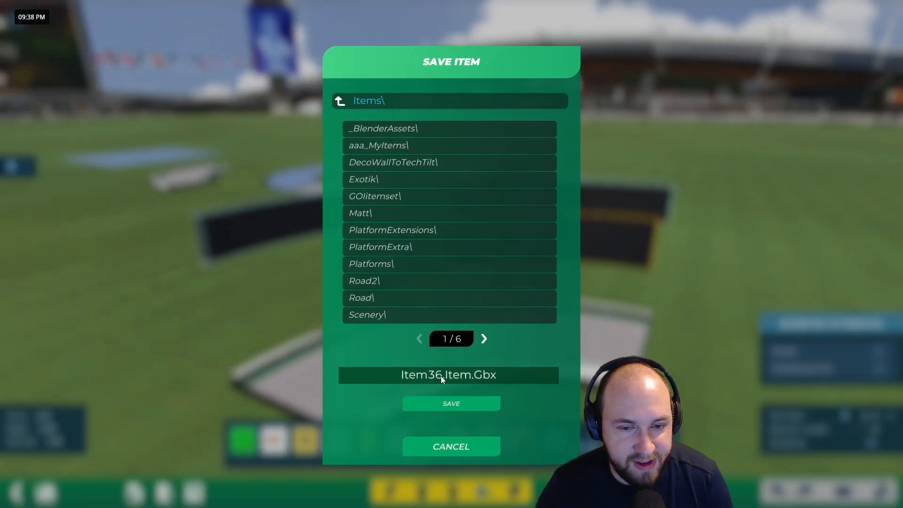
click(433, 403)
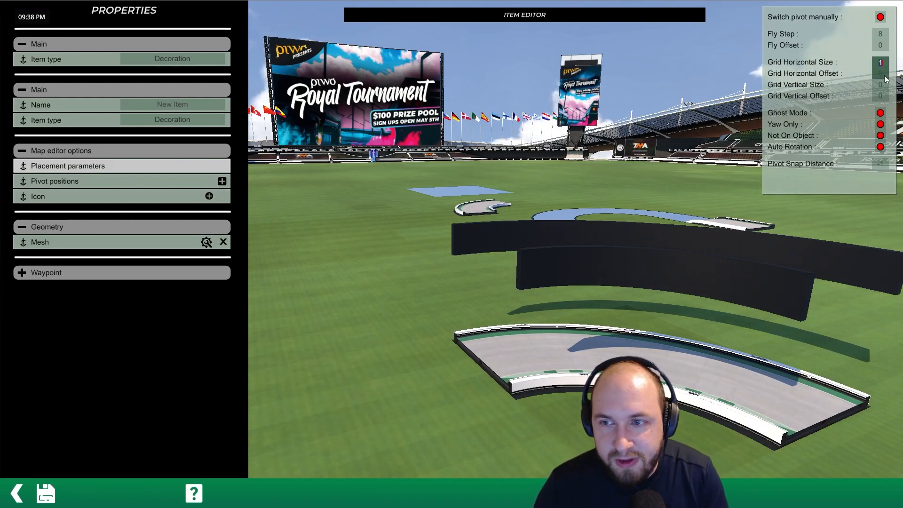
key(BackSpace)
text(8)
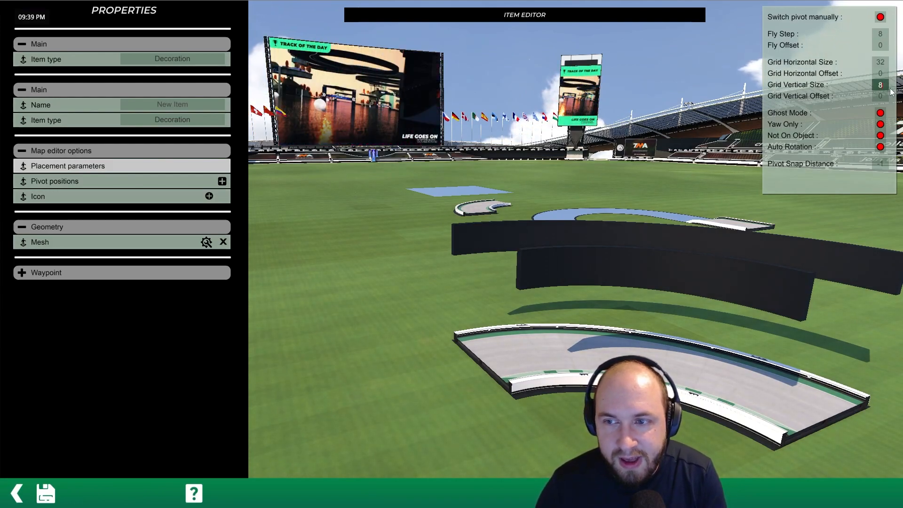
- Generate the item's icon with the automatic southeast option and save the item, returning to the map
click(208, 196)
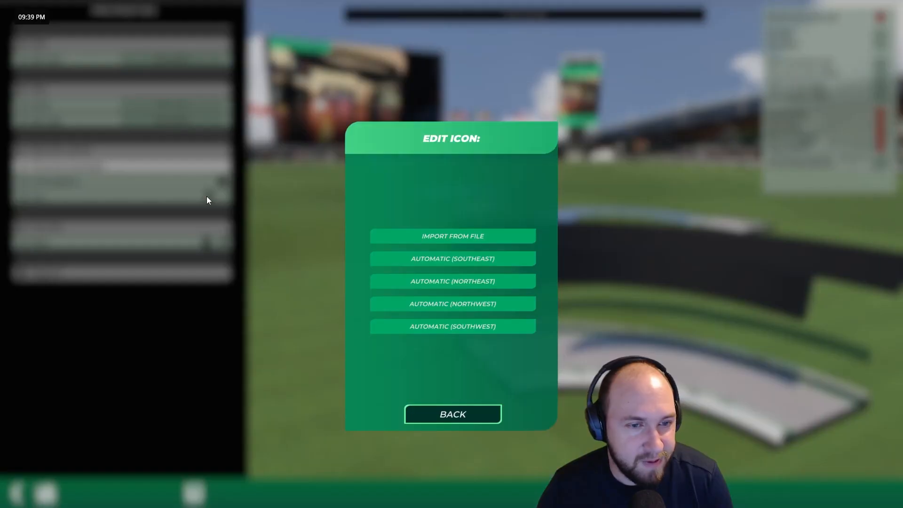
click(420, 259)
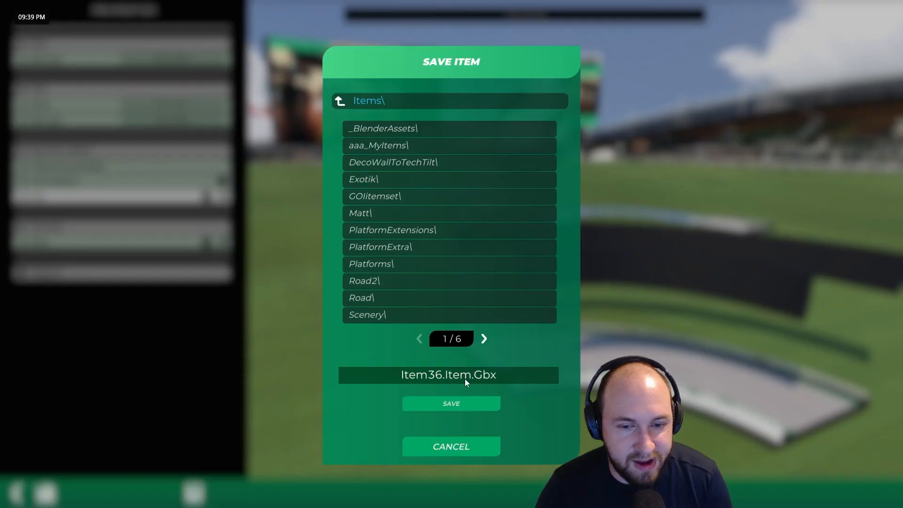
click(451, 400)
click(367, 264)
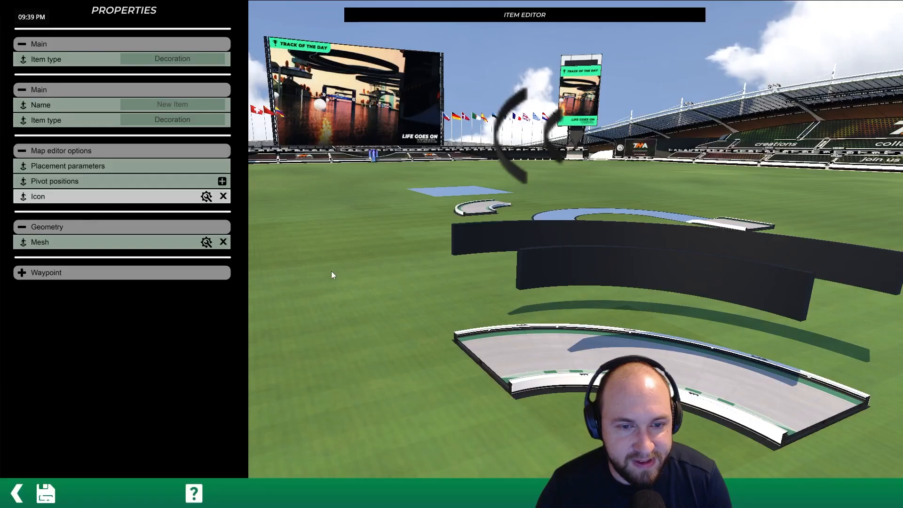
click(17, 493)
- Switch from item editing to the item placement modes and set the new curved wall item to free placement
scroll(421, 200, up, 5)
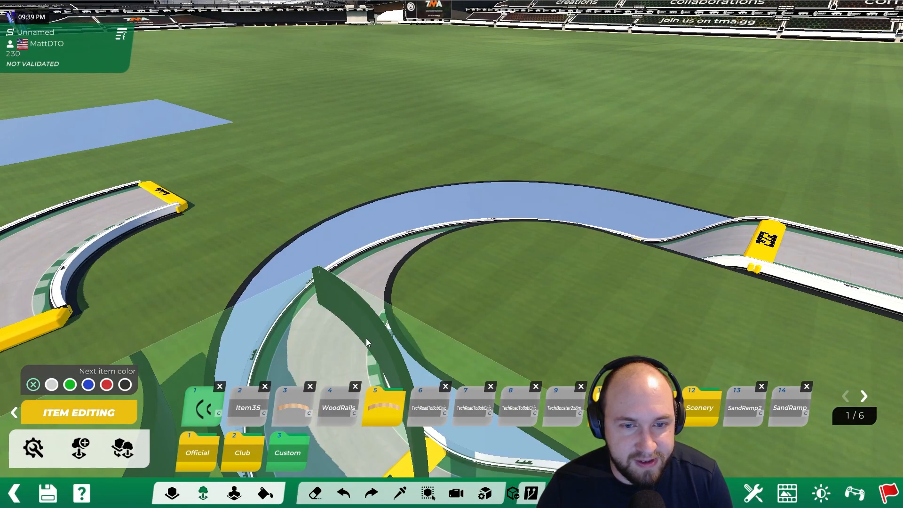
scroll(366, 338, down, 5)
scroll(356, 324, up, 2)
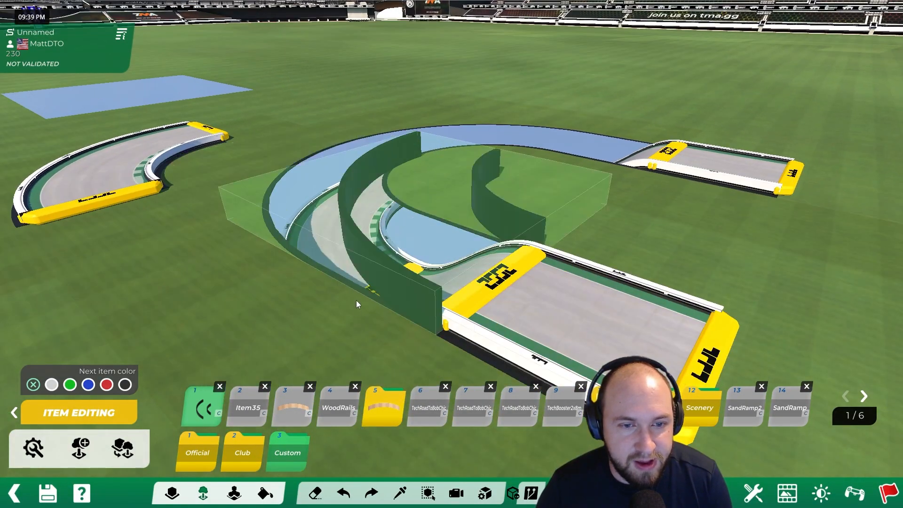
scroll(320, 268, up, 3)
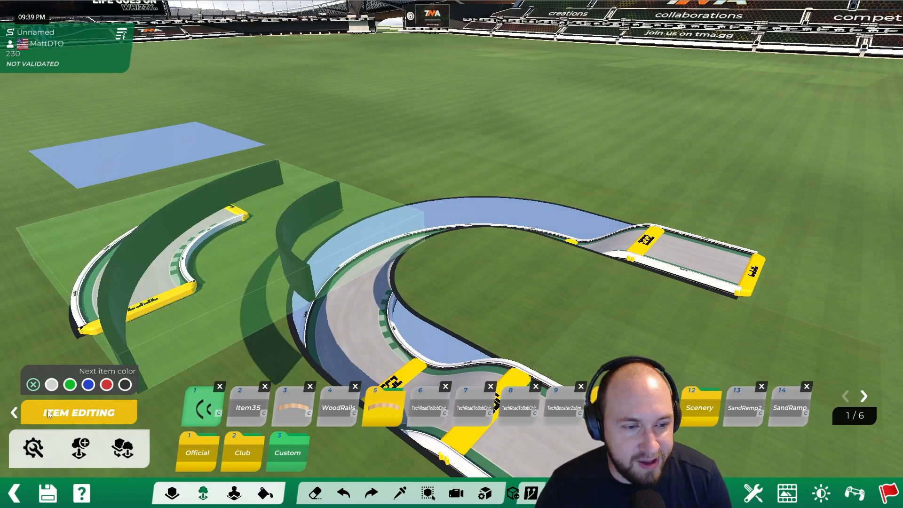
click(14, 413)
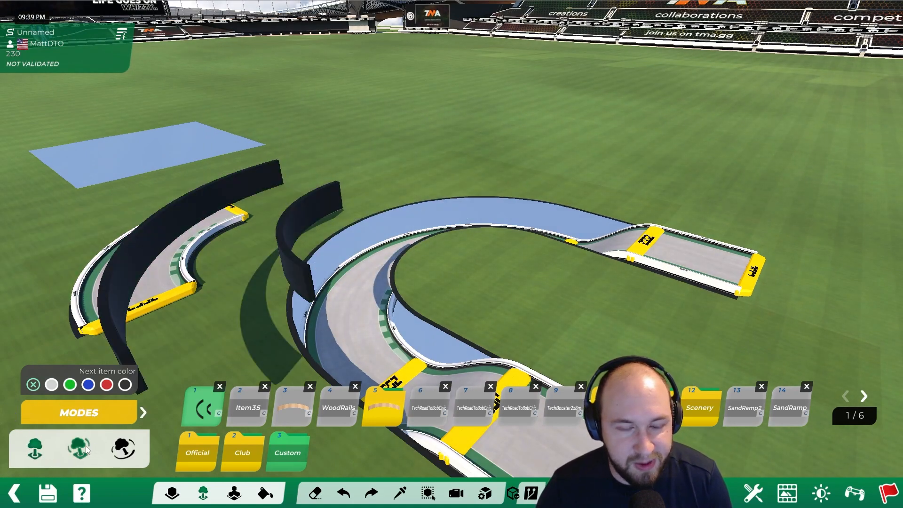
scroll(315, 294, down, 3)
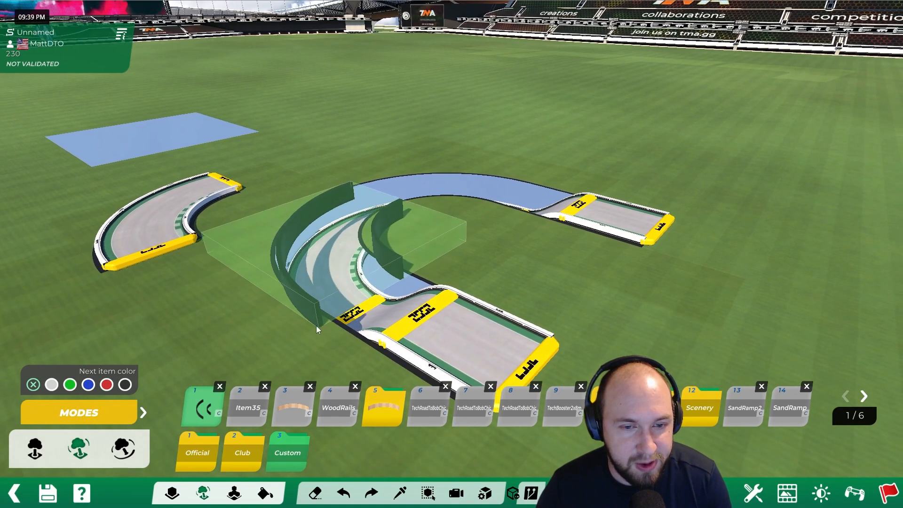
scroll(303, 314, down, 1)
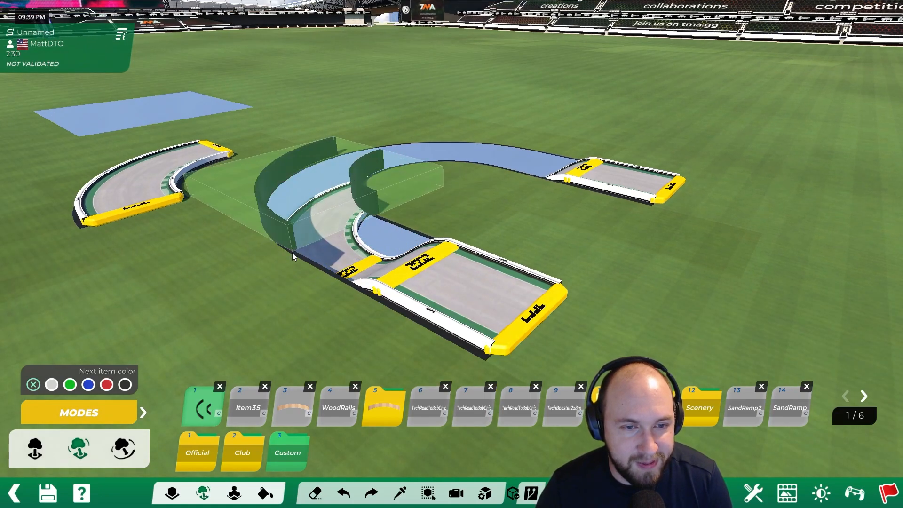
click(124, 448)
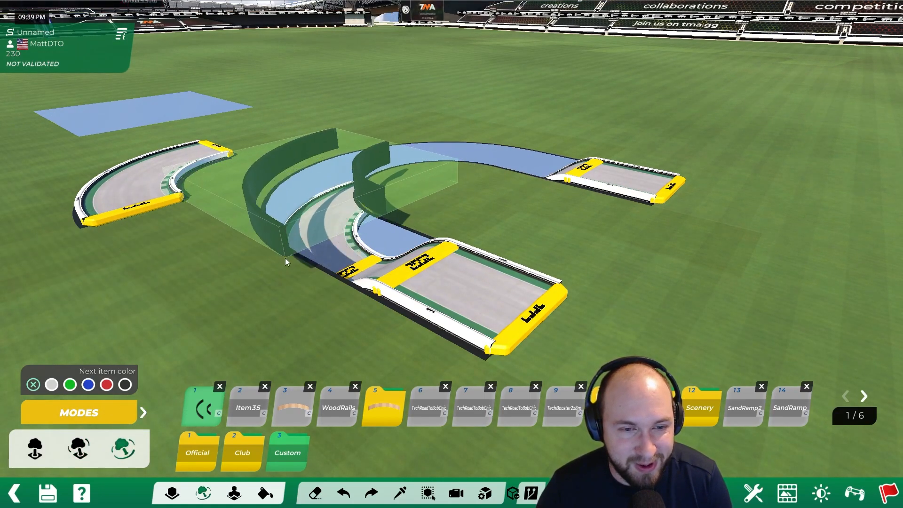
- Place two stacked copies of the curved wall item around the near road curve, the upper one level with the grass
scroll(292, 248, down, 3)
alt+scroll(293, 224, up, 2)
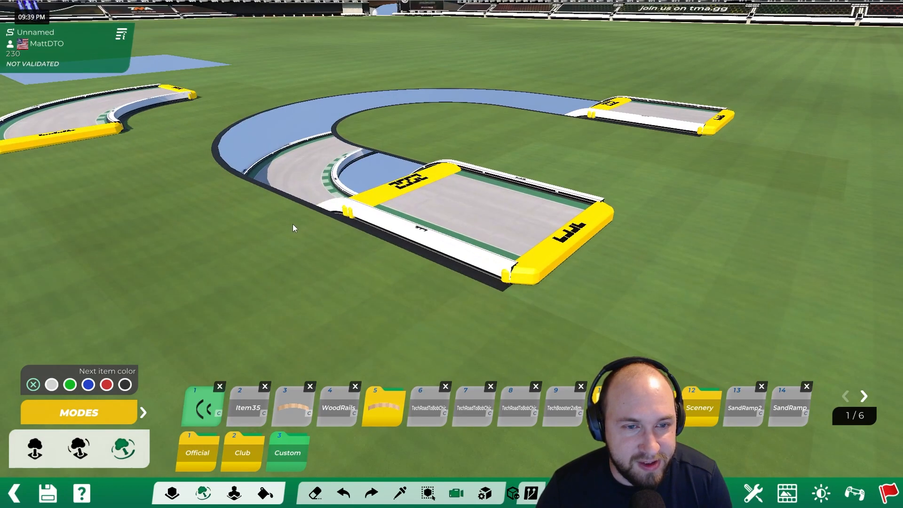
alt+drag(293, 224, 359, 256)
alt+right_drag(359, 256, 456, 278)
scroll(526, 332, up, 1)
scroll(507, 340, down, 1)
scroll(509, 340, up, 1)
scroll(496, 336, down, 1)
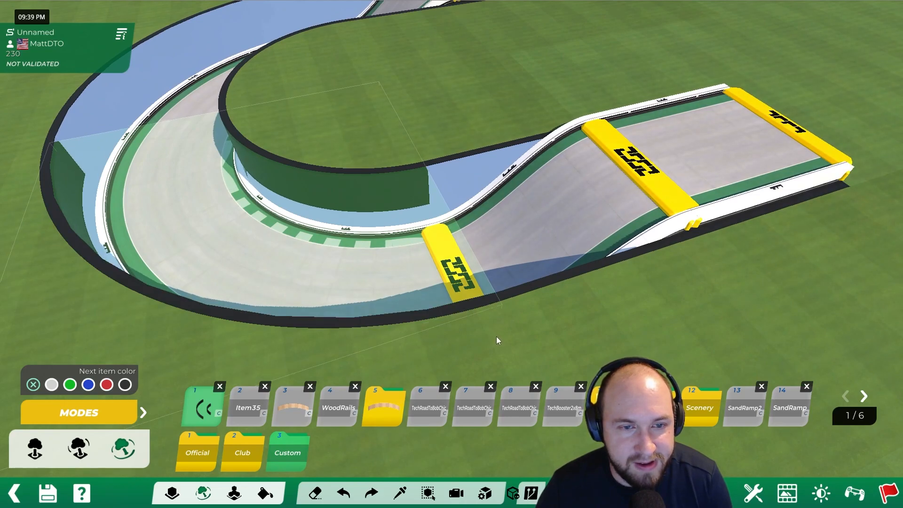
scroll(496, 336, up, 1)
scroll(496, 337, up, 1)
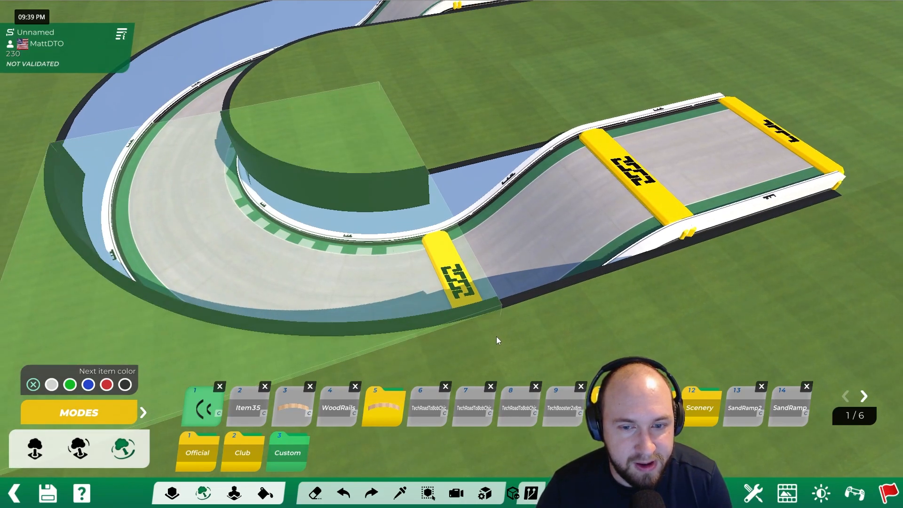
scroll(496, 338, down, 1)
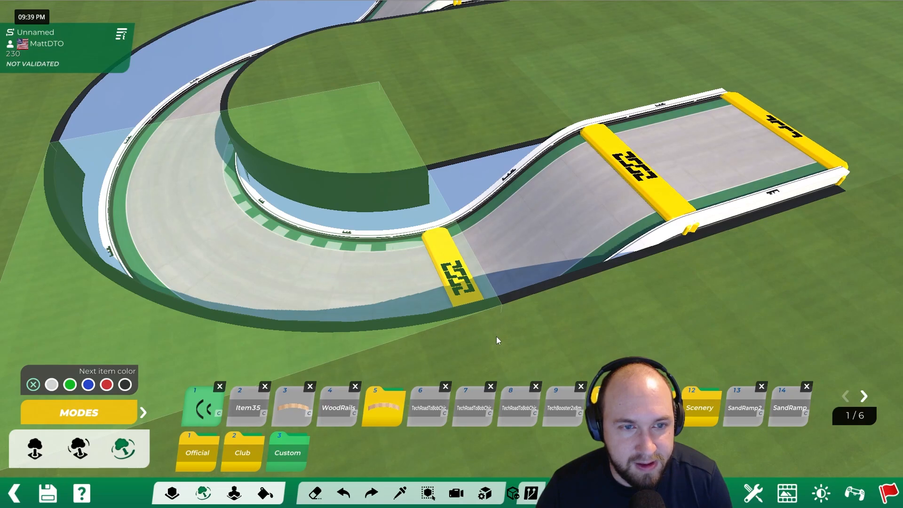
click(496, 338)
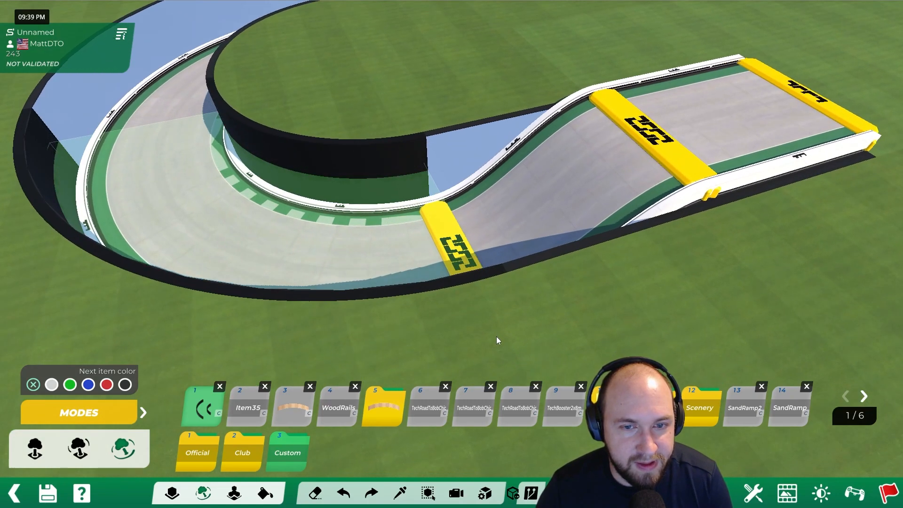
click(496, 338)
- Place two stacked copies of the curved wall around the far road curve, undoing and re-placing the second one
alt+scroll(507, 335, down, 1)
alt+right_drag(507, 334, 402, 284)
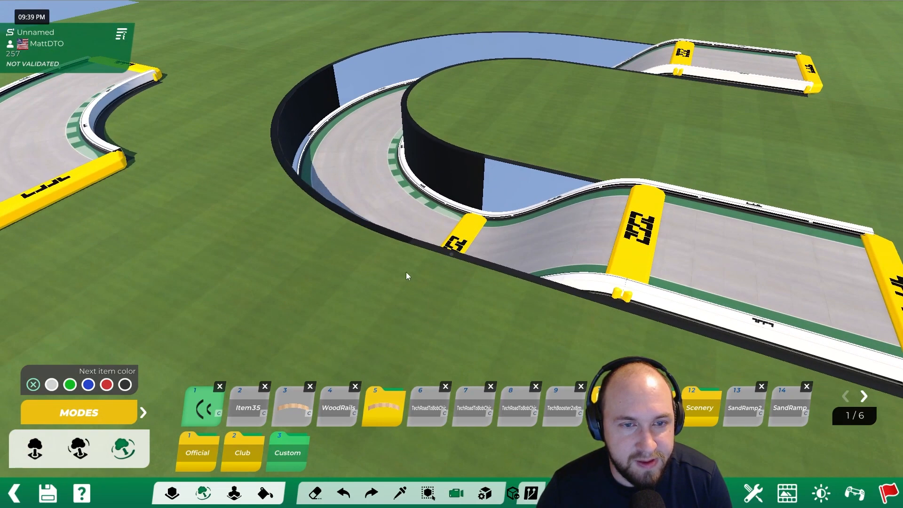
alt+drag(401, 284, 368, 308)
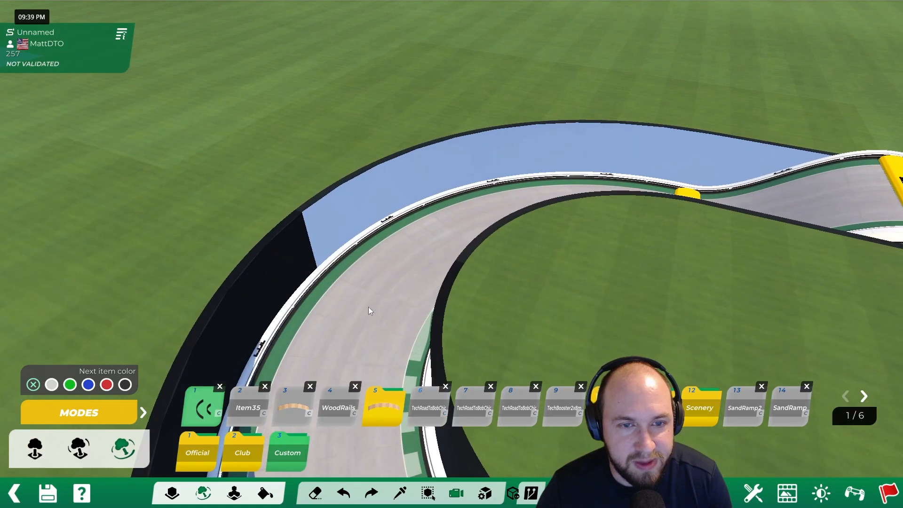
click(313, 275)
scroll(313, 275, up, 2)
click(313, 276)
alt+right_drag(314, 275, 362, 231)
alt+drag(362, 231, 359, 271)
key(ctrl+z)
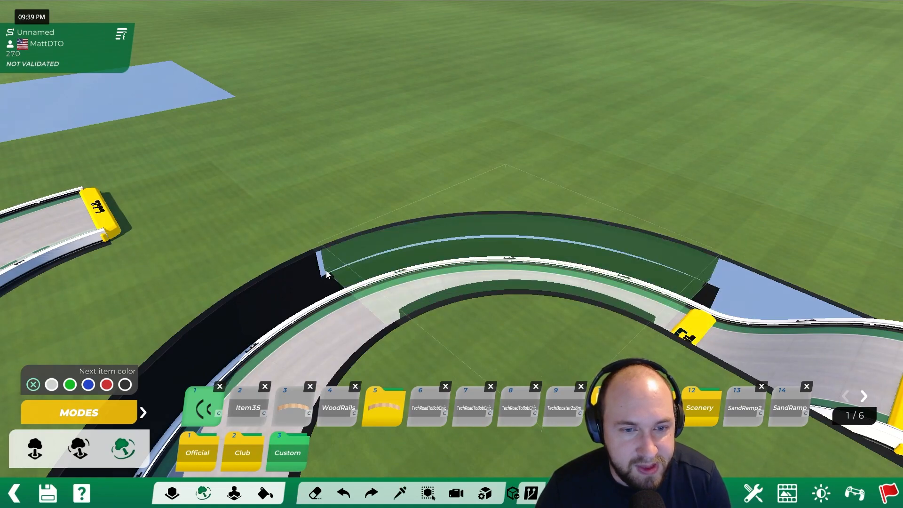
click(319, 278)
- Examine the black walls around both sunken curves and the remaining openings beside the ramps
alt+drag(451, 254, 360, 136)
alt+right_drag(399, 243, 353, 178)
alt+drag(352, 178, 430, 307)
alt+right_drag(430, 307, 455, 244)
alt+drag(454, 244, 379, 222)
alt+right_drag(379, 222, 536, 273)
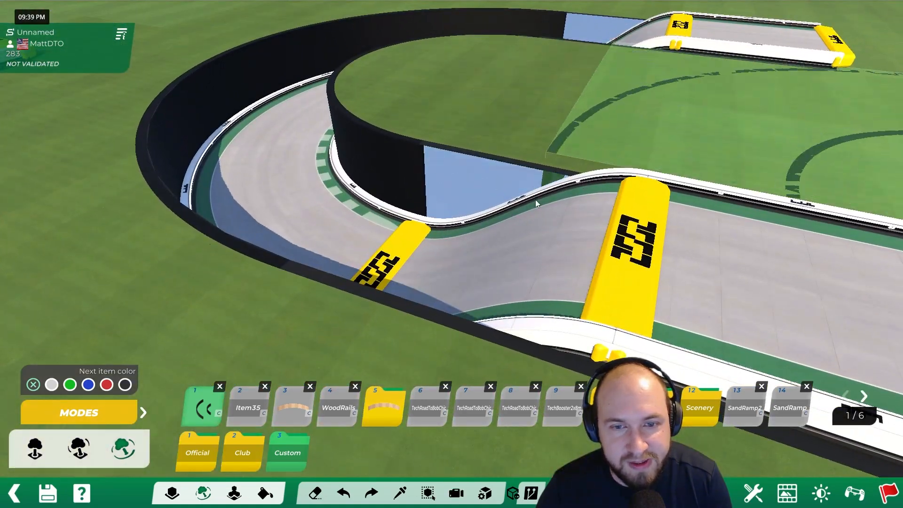
alt+right_drag(492, 164, 437, 150)
alt+drag(438, 150, 484, 195)
alt+right_drag(485, 195, 536, 227)
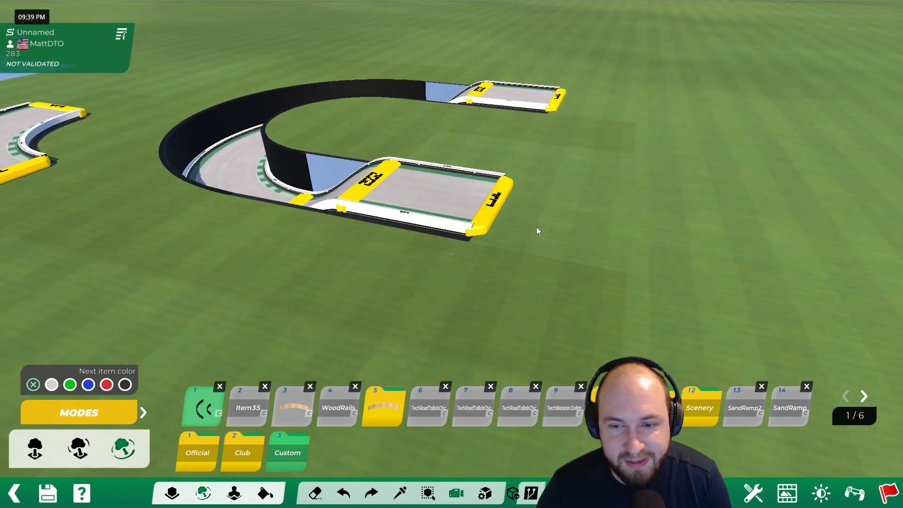
- Test drive from the near straight road piece through the walled curves to the far straight, and return to the editor
click(852, 498)
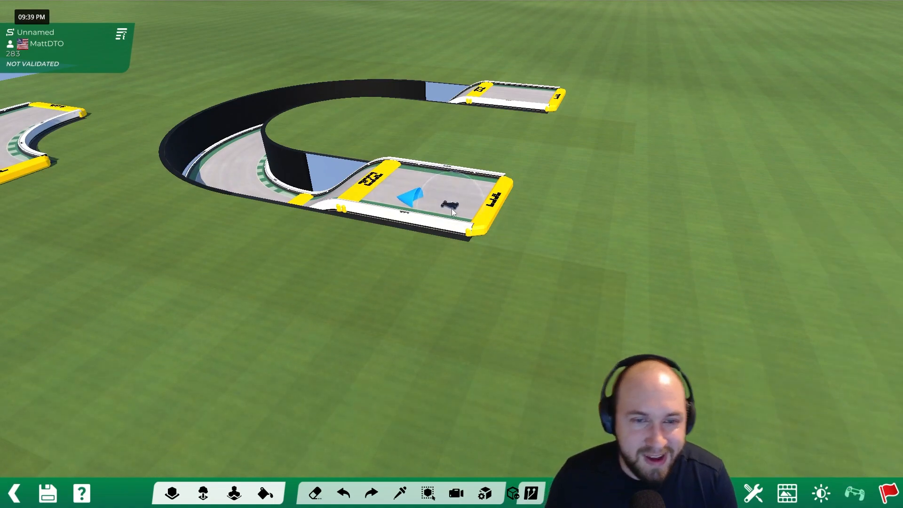
click(452, 211)
key(Up)
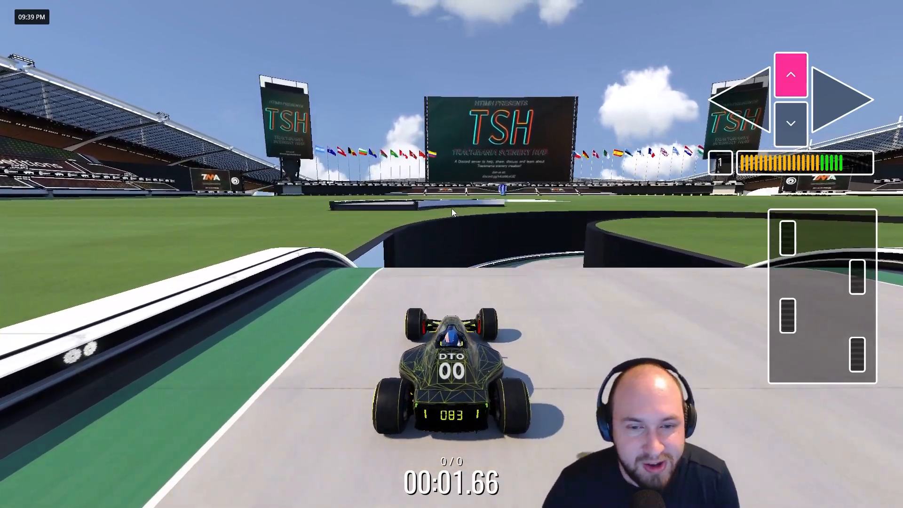
key(Right)
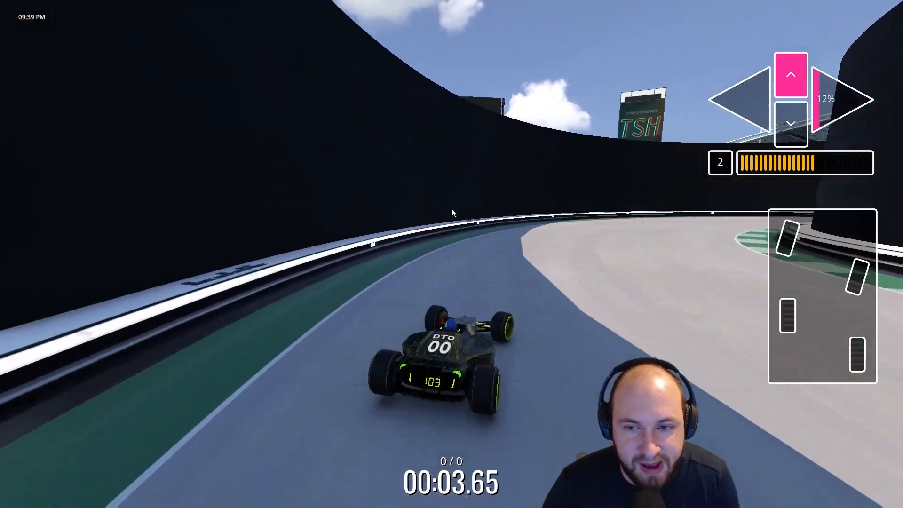
key(Right)
key(Right)
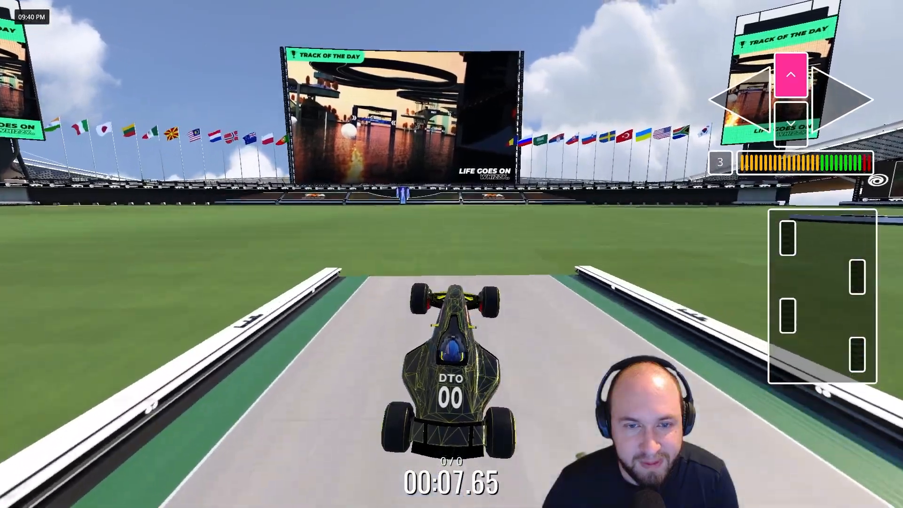
key(Escape)
key(Return)
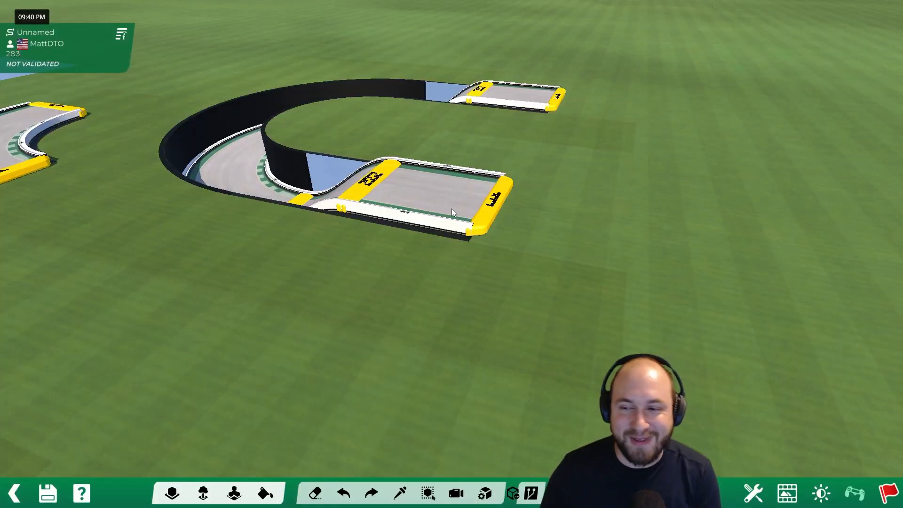